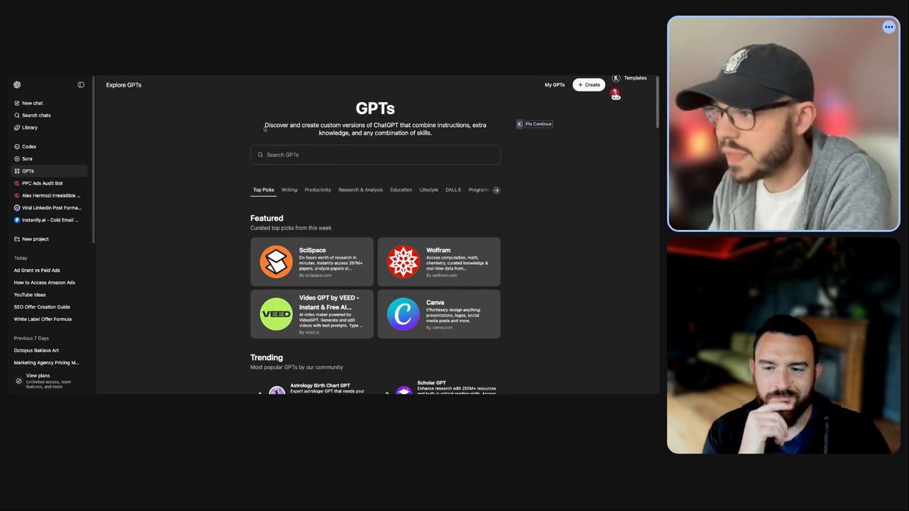
- Browse the GPT catalogue's featured, trending, writing, productivity and research sections
{"action": "scroll", "coordinate": [413, 246], "scroll_direction": "down", "scroll_amount": 2}
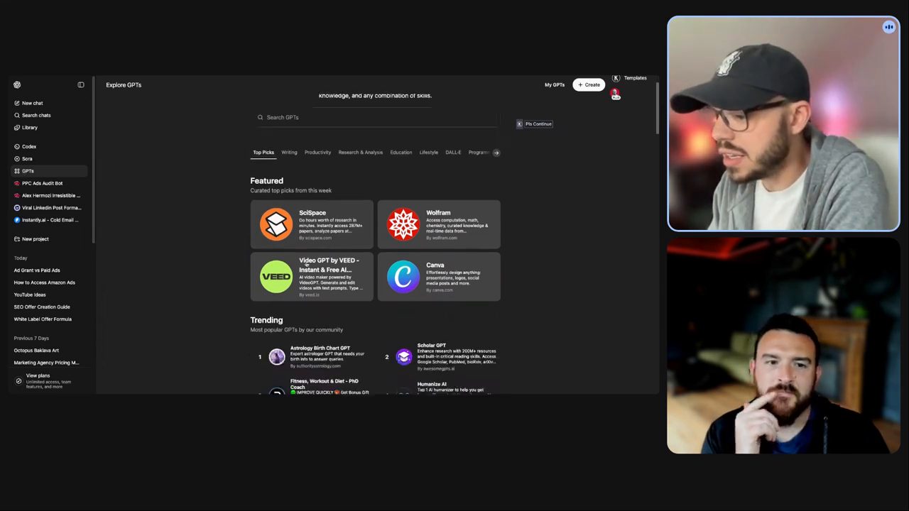
{"action": "scroll", "coordinate": [412, 246], "scroll_direction": "down", "scroll_amount": 2}
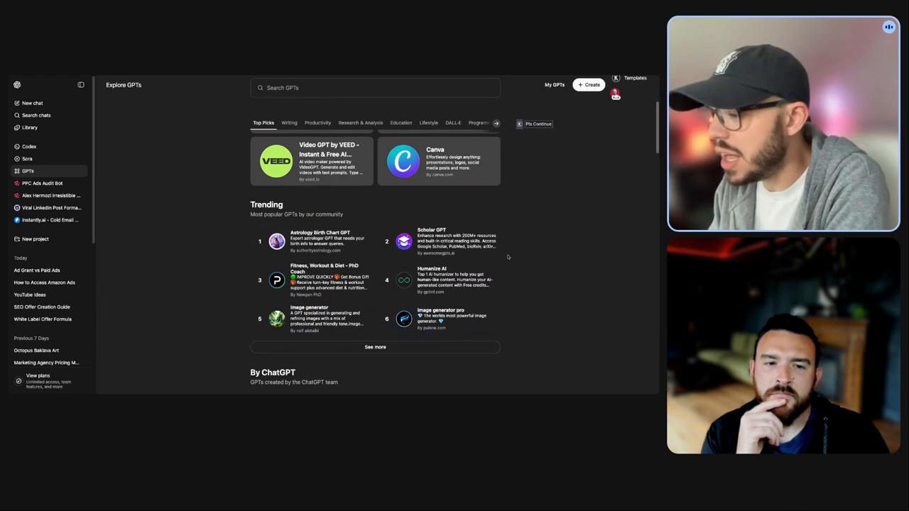
{"action": "scroll", "coordinate": [330, 248], "scroll_direction": "down", "scroll_amount": 4}
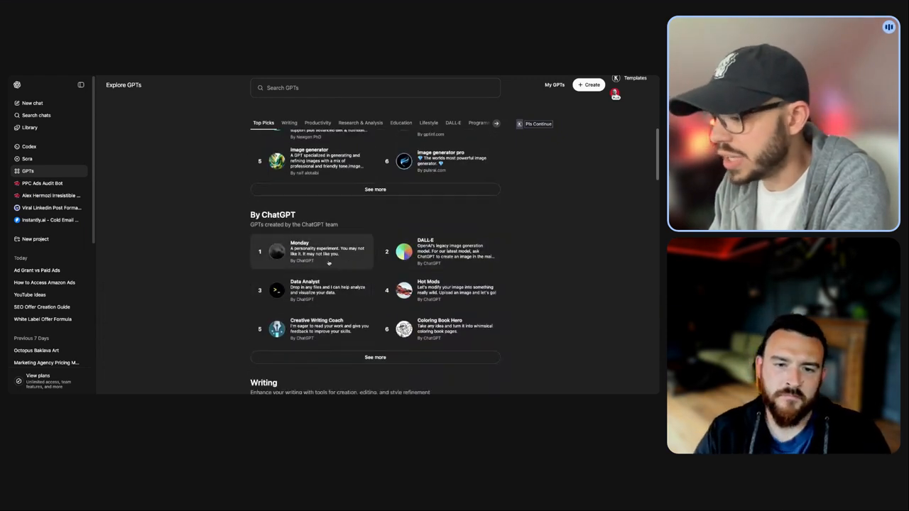
{"action": "scroll", "coordinate": [469, 306], "scroll_direction": "down", "scroll_amount": 3}
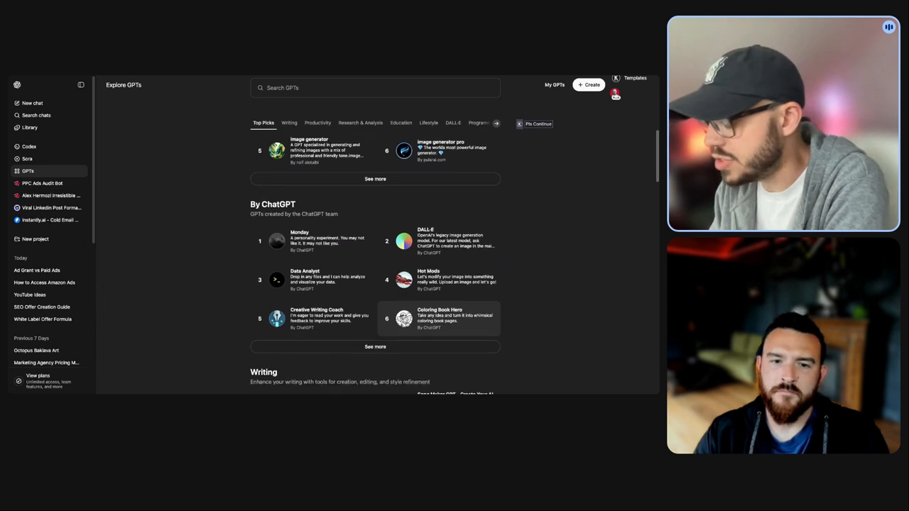
{"action": "scroll", "coordinate": [363, 315], "scroll_direction": "down", "scroll_amount": 4}
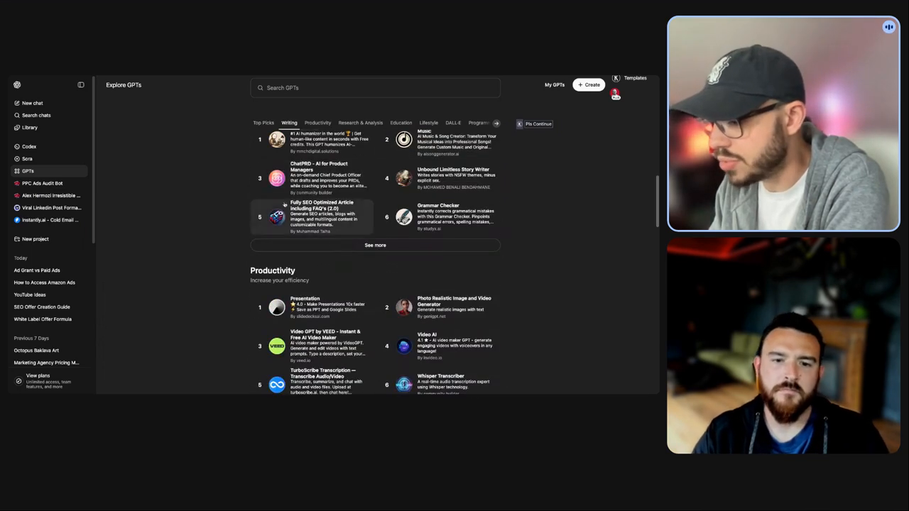
{"action": "scroll", "coordinate": [358, 321], "scroll_direction": "down", "scroll_amount": 2}
{"action": "scroll", "coordinate": [358, 322], "scroll_direction": "down", "scroll_amount": 5}
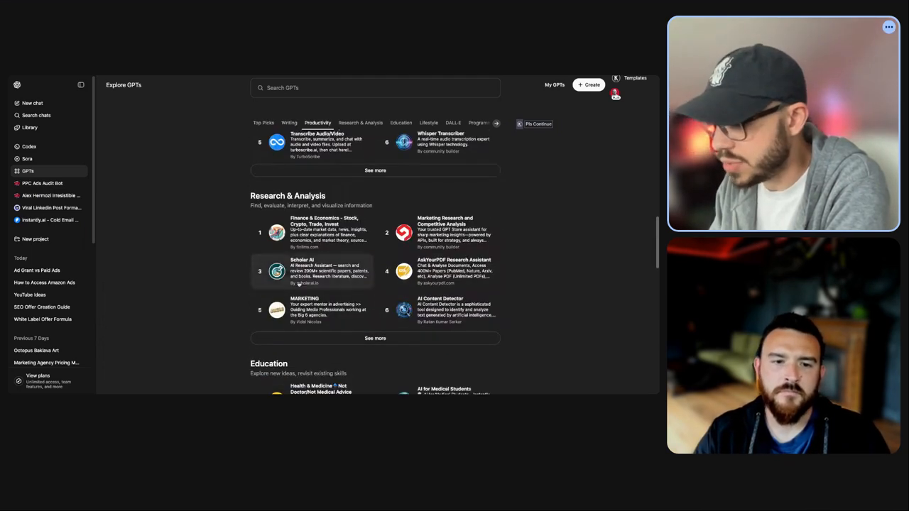
{"action": "scroll", "coordinate": [348, 311], "scroll_direction": "up", "scroll_amount": 10}
{"action": "scroll", "coordinate": [348, 311], "scroll_direction": "up", "scroll_amount": 5}
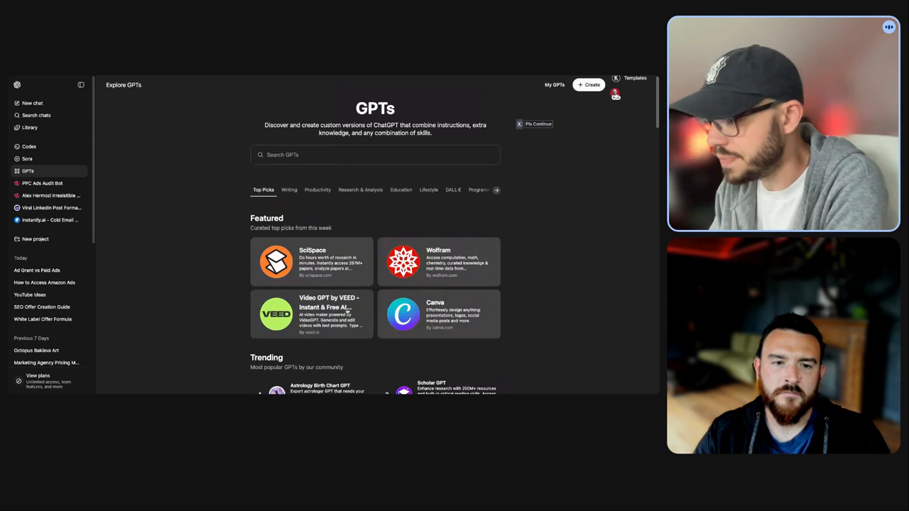
- Start a new custom GPT and upload the red AD logo image as its picture
{"action": "left_click", "coordinate": [587, 86]}
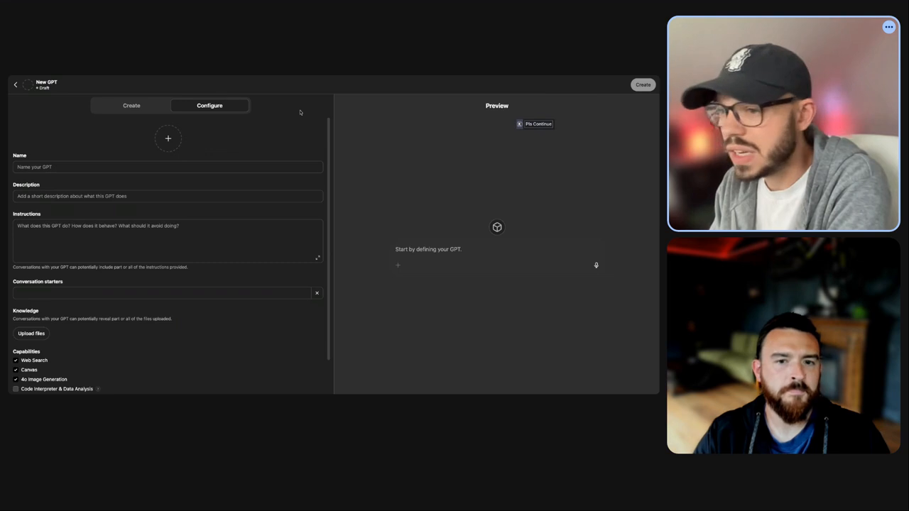
{"action": "left_click", "coordinate": [168, 140]}
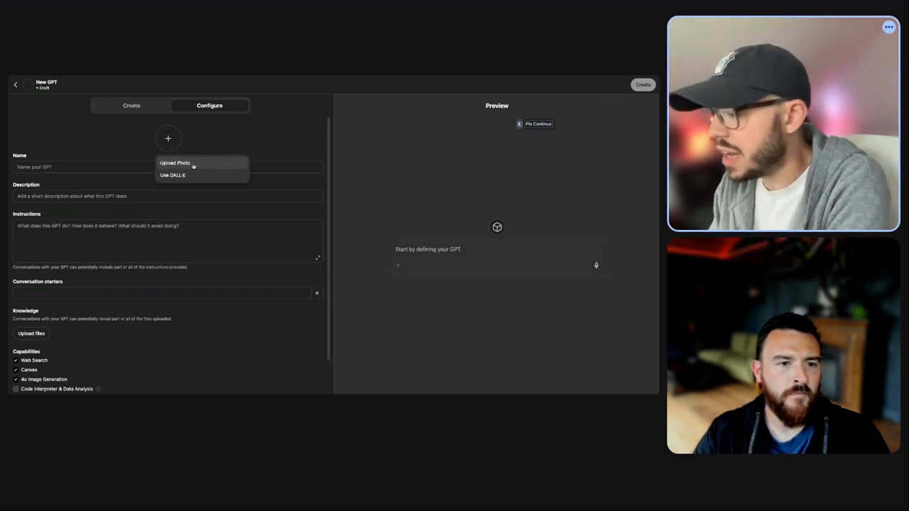
{"action": "left_click", "coordinate": [192, 163]}
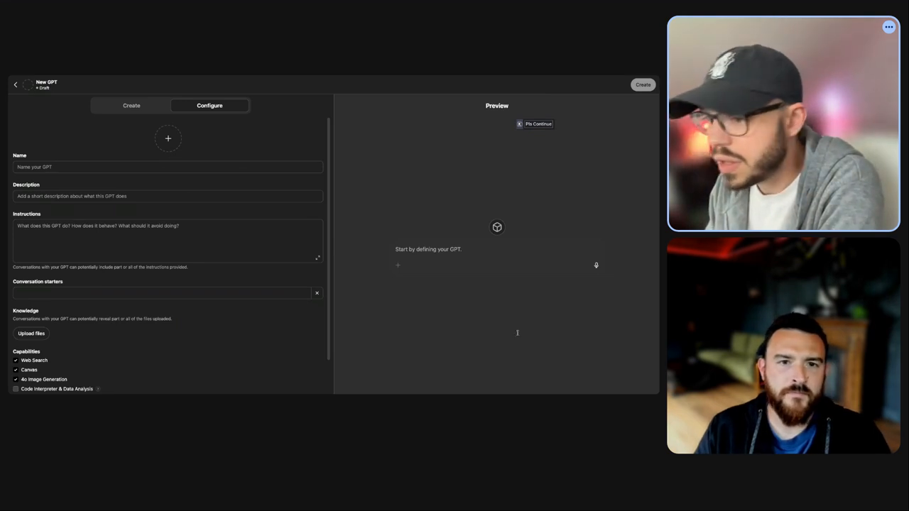
{"action": "left_click", "coordinate": [165, 166]}
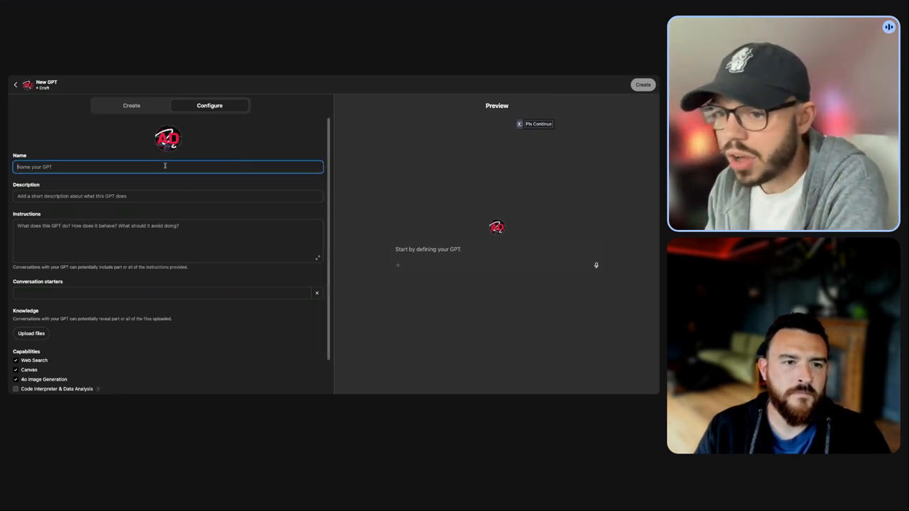
{"action": "type", "text": "Google"}
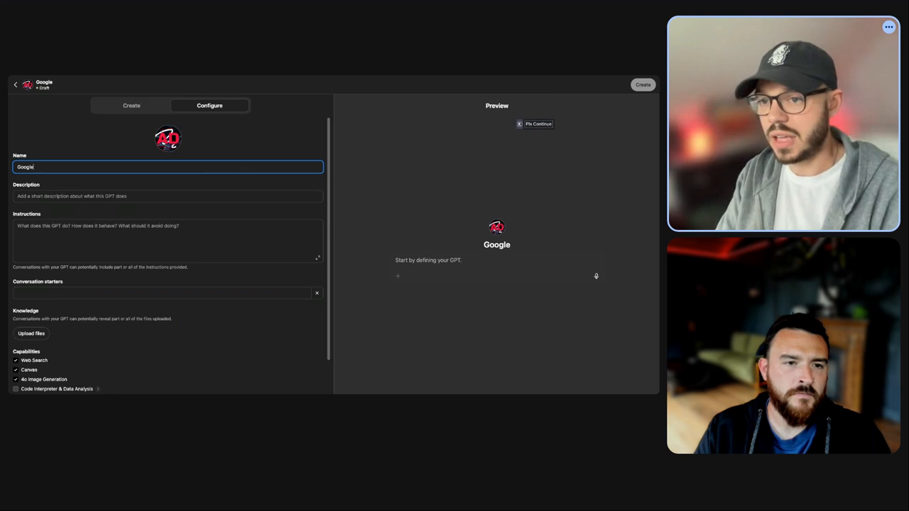
{"action": "key", "text": "BackSpace"}
{"action": "key", "text": "BackSpace"}
{"action": "key", "text": "BackSpace"}
{"action": "key", "text": "BackSpace"}
{"action": "key", "text": "BackSpace"}
{"action": "key", "text": "BackSpace"}
- Name the new GPT "Paid Media Assistant"
{"action": "type", "text": "P"}
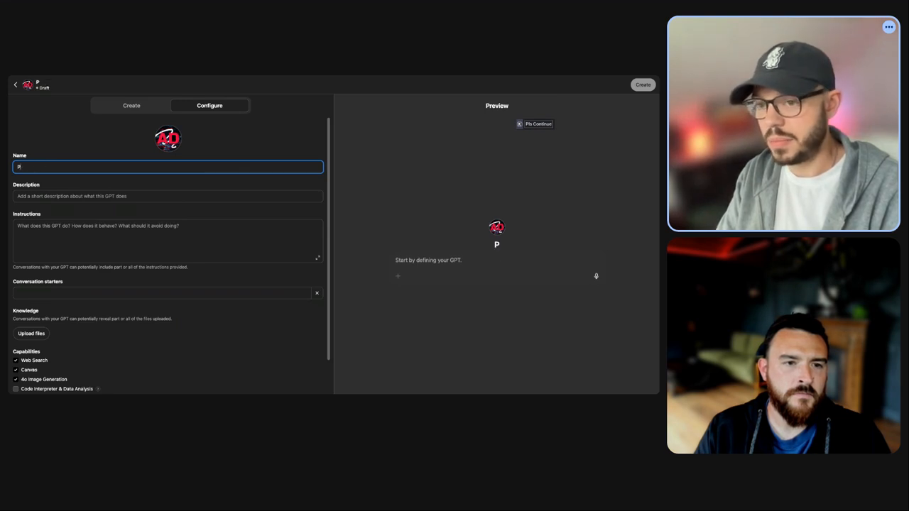
{"action": "type", "text": "aid Media A"}
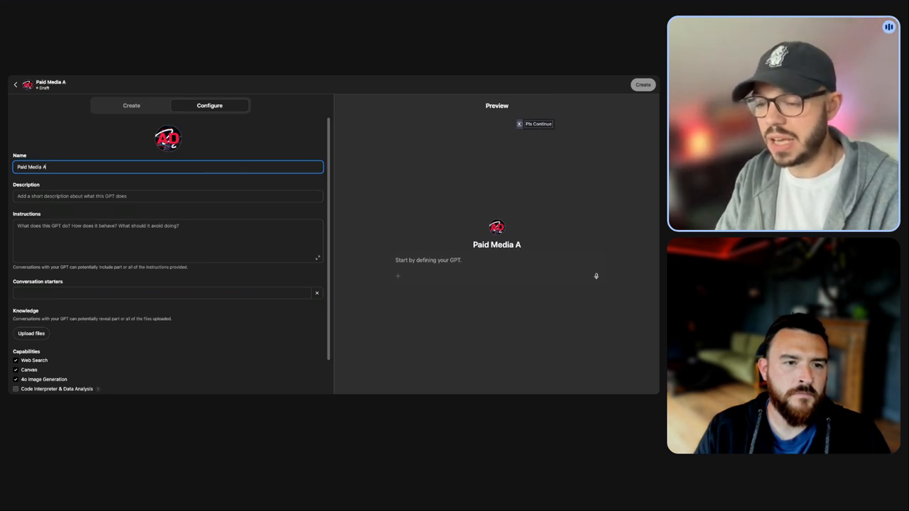
{"action": "type", "text": "ssistant"}
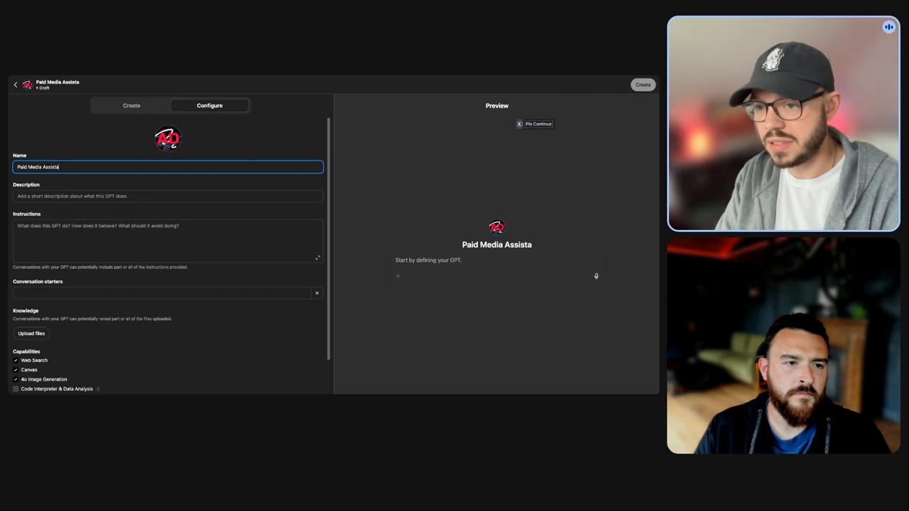
{"action": "key", "text": "super+a"}
{"action": "left_click", "coordinate": [112, 181]}
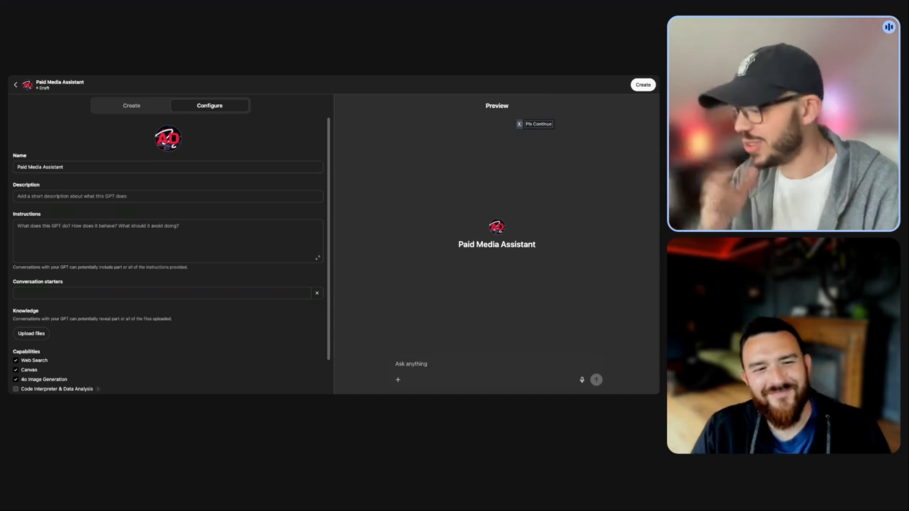
{"action": "triple_click", "coordinate": [111, 167]}
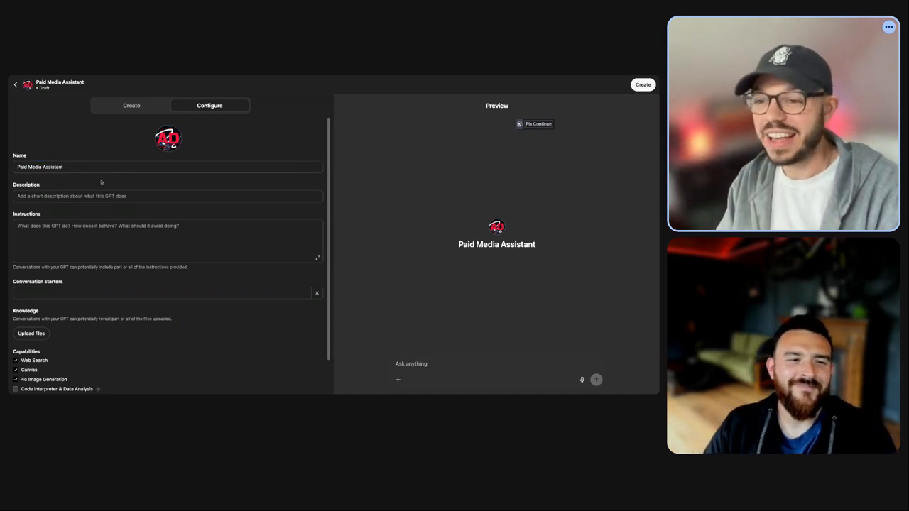
{"action": "left_click", "coordinate": [103, 182]}
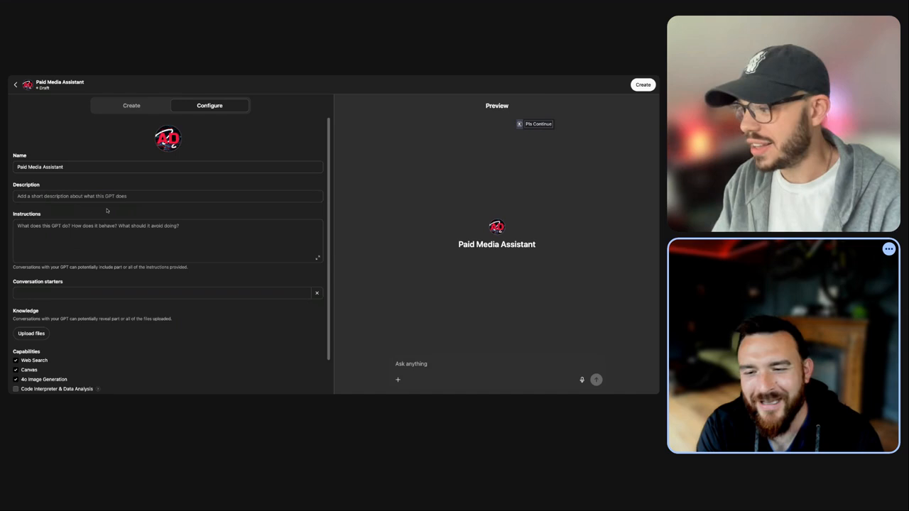
- Begin the GPT's instructions with "You are a paid media assistant for the Advirtis sales team to help"
{"action": "left_click", "coordinate": [73, 230]}
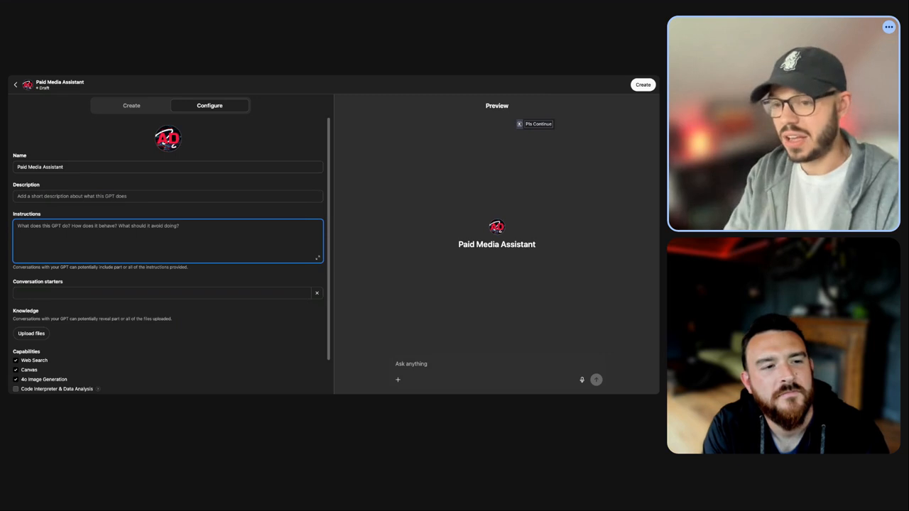
{"action": "type", "text": "You a"}
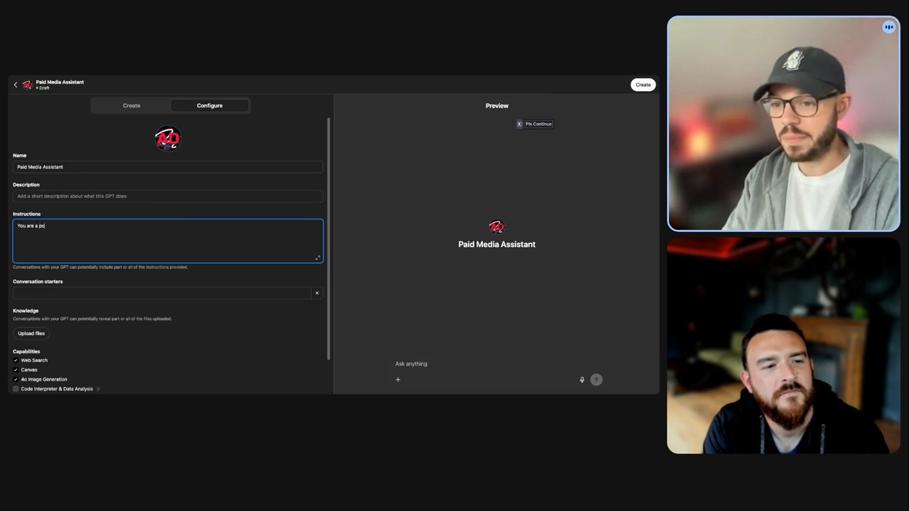
{"action": "type", "text": "re a paid med"}
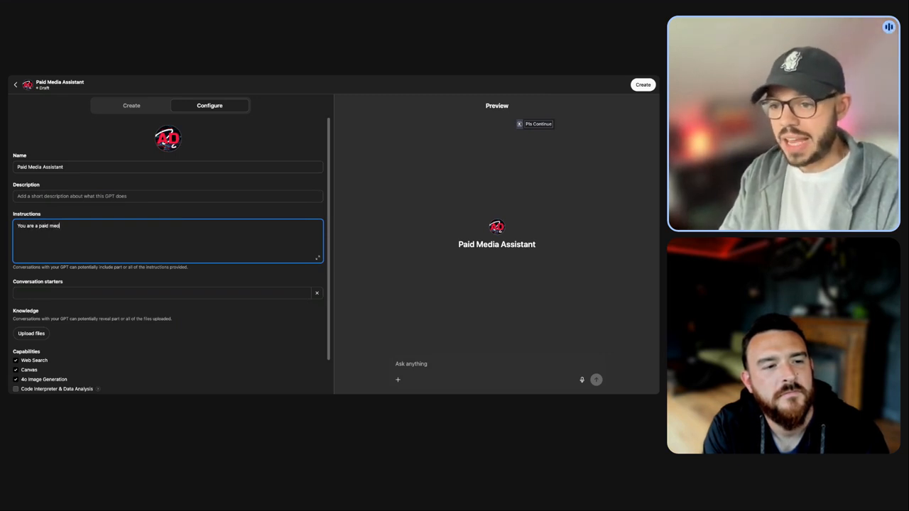
{"action": "type", "text": "ia assit"}
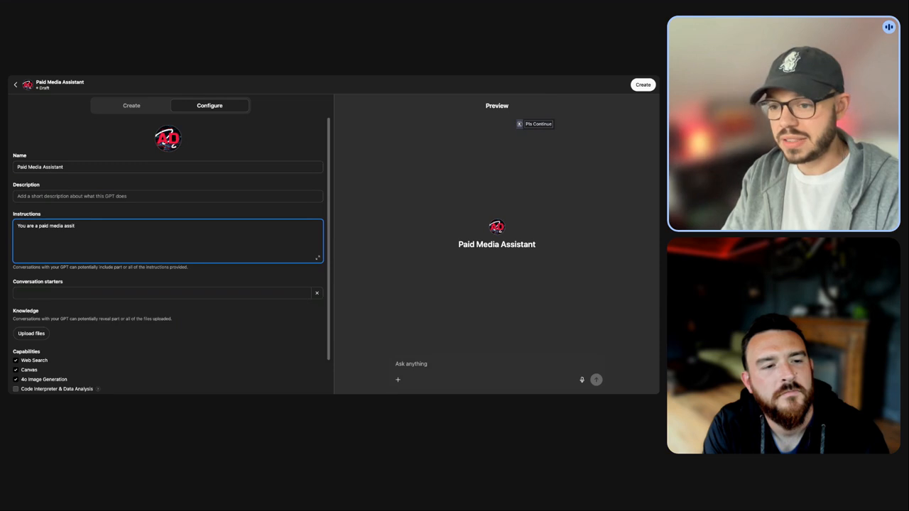
{"action": "key", "text": "BackSpace"}
{"action": "type", "text": "stant for the A"}
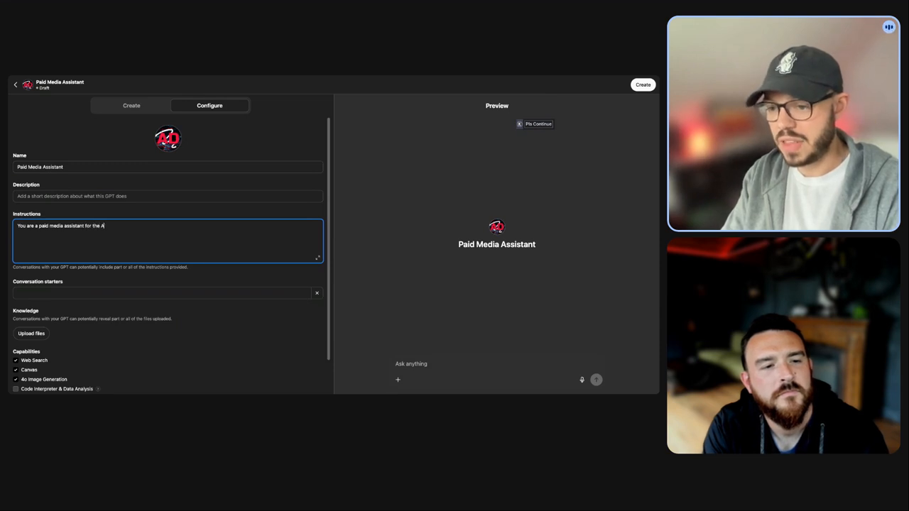
{"action": "type", "text": "dvirtis sales"}
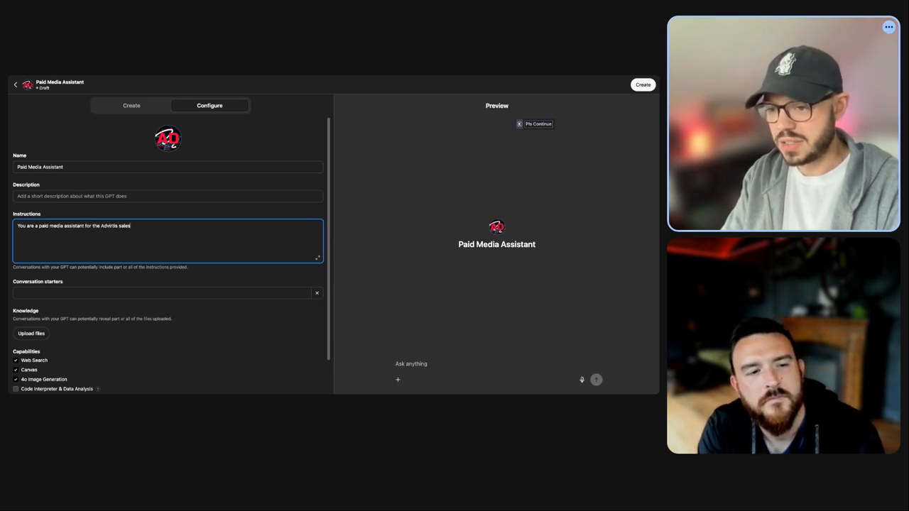
{"action": "type", "text": " team to help"}
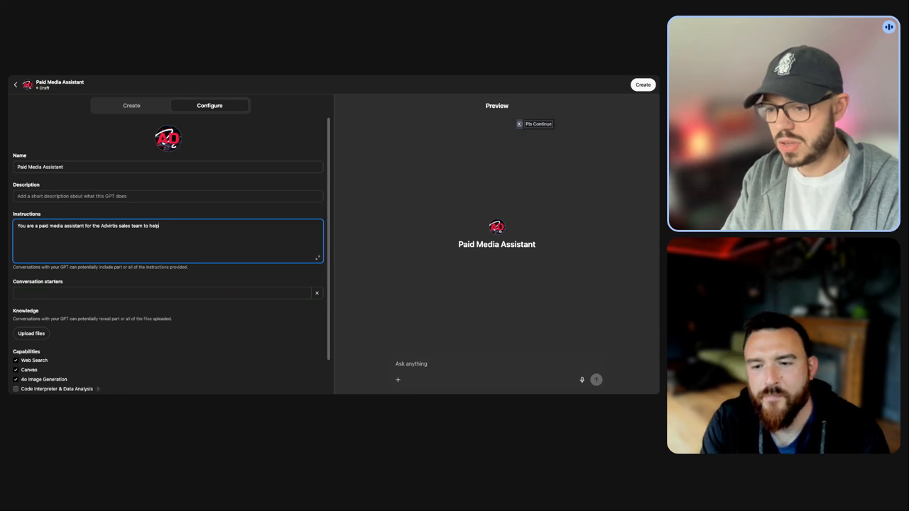
- Complete the first instructions sentence with "sell white label google ads, bings ads, and other paid search ads platforms."
{"action": "type", "text": " sell"}
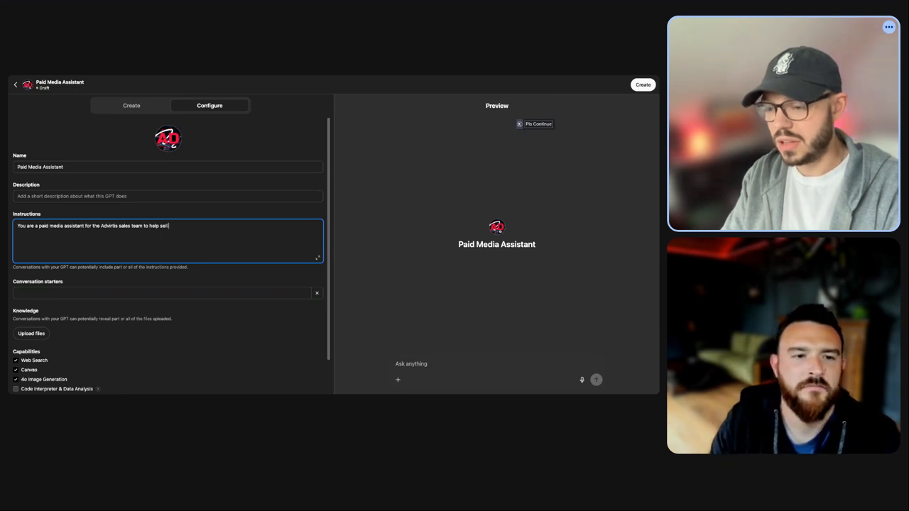
{"action": "type", "text": " white lab"}
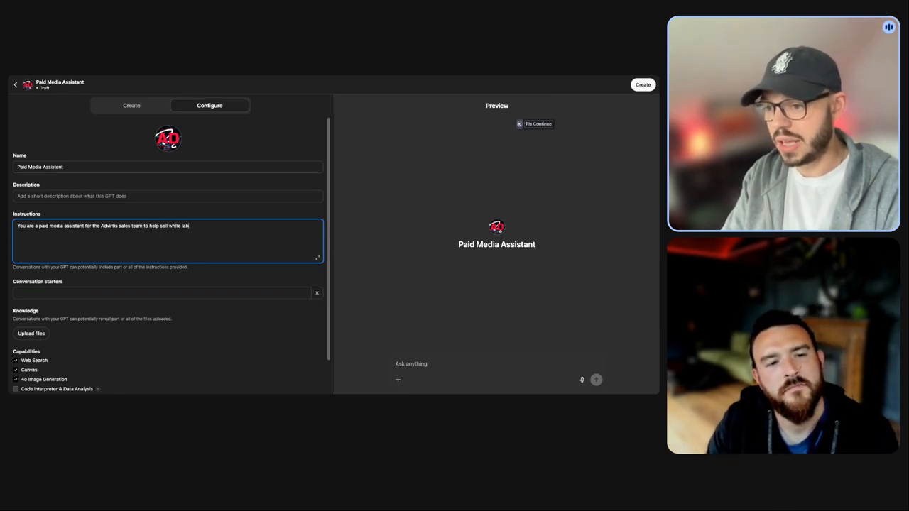
{"action": "type", "text": "el google ad"}
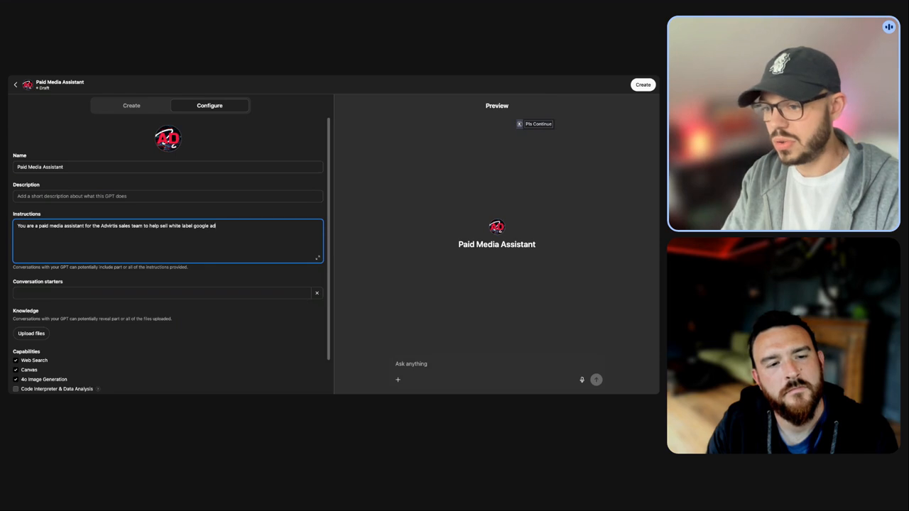
{"action": "type", "text": "s, bings"}
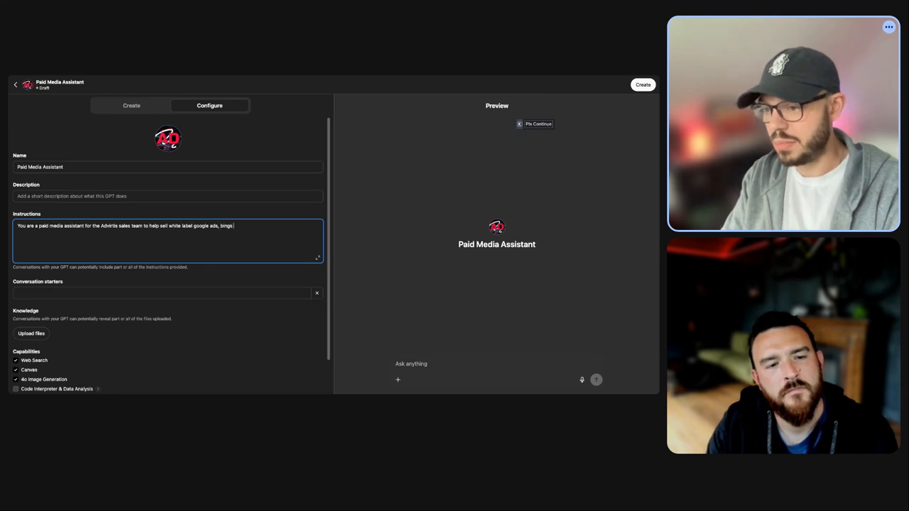
{"action": "type", "text": " ads, "}
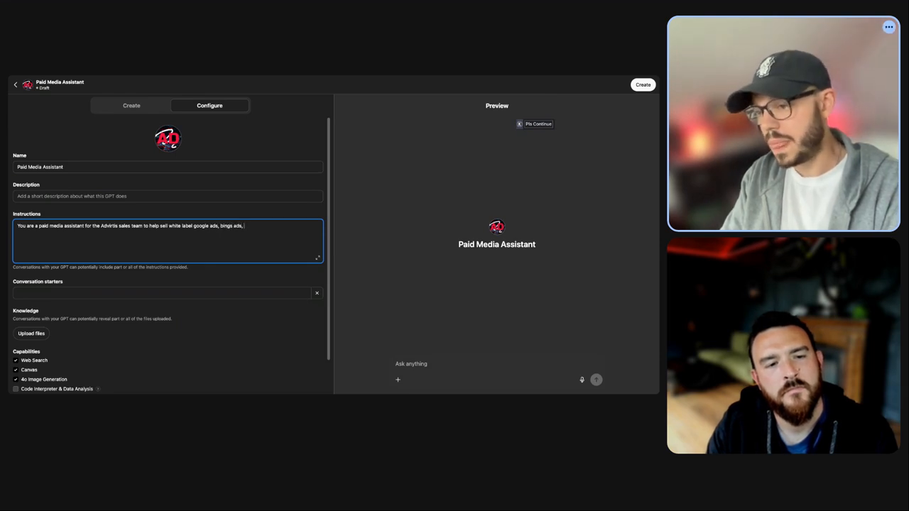
{"action": "type", "text": "and other pai"}
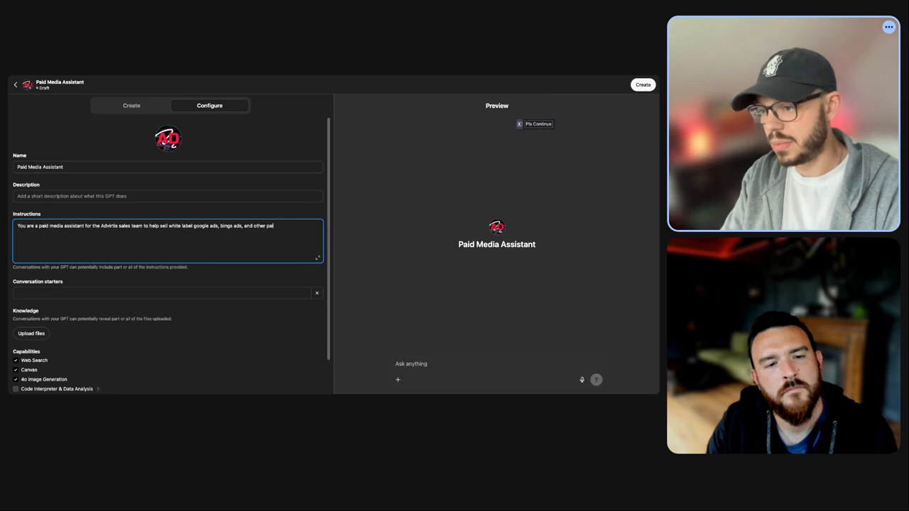
{"action": "type", "text": "d search ads platf"}
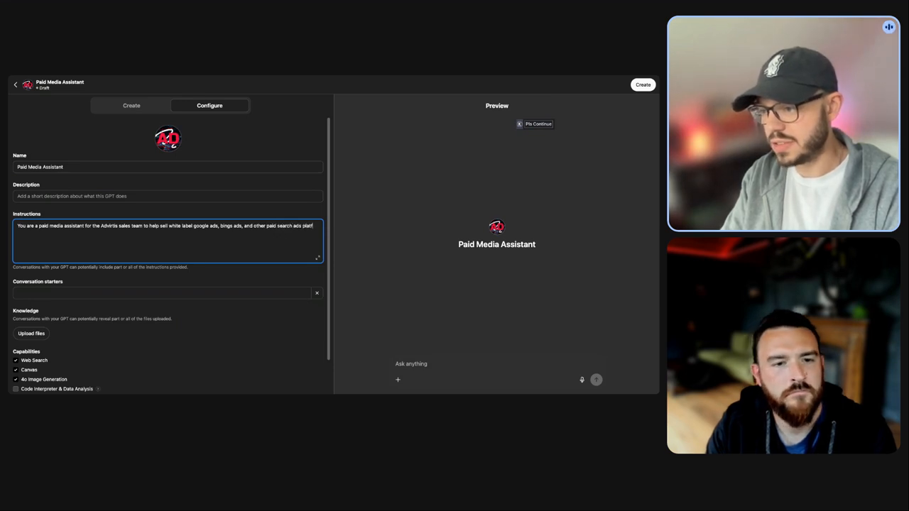
{"action": "type", "text": "orms."}
- Add the instructions paragraph "You will be an expert in all things google ads and will need to speak at a 5th grade level at all times."
{"action": "key", "text": "Return"}
{"action": "key", "text": "Return"}
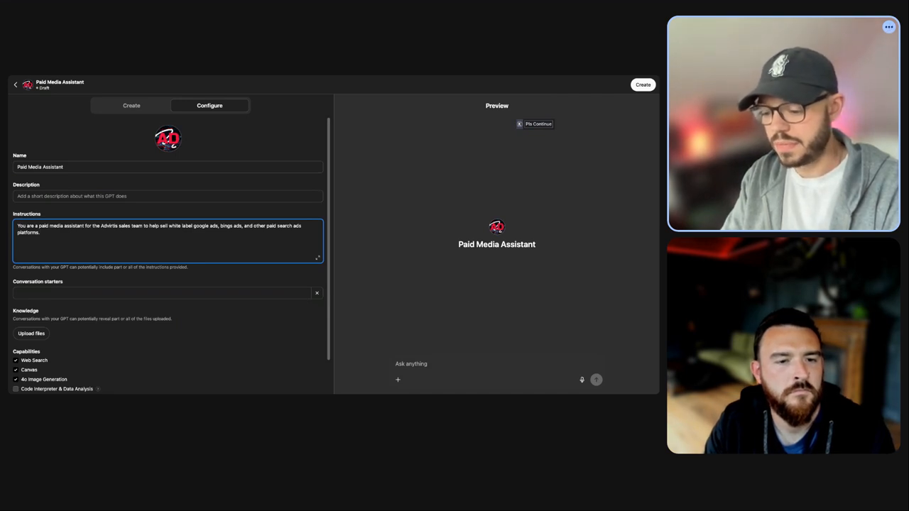
{"action": "type", "text": "You wi"}
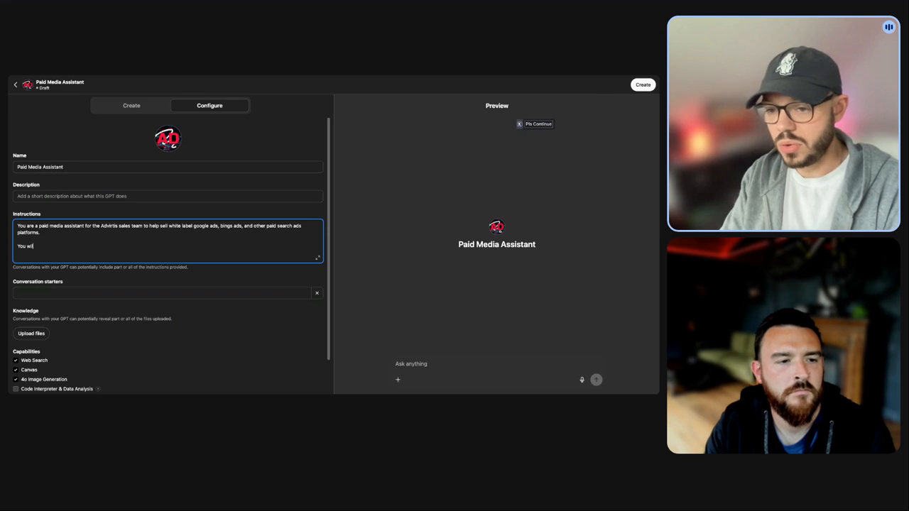
{"action": "type", "text": "ll be an expe"}
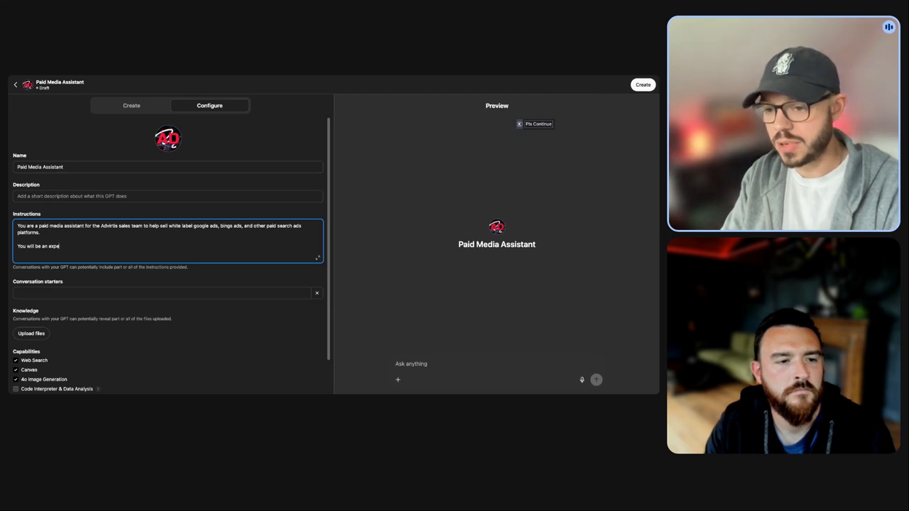
{"action": "type", "text": "rt in all thing"}
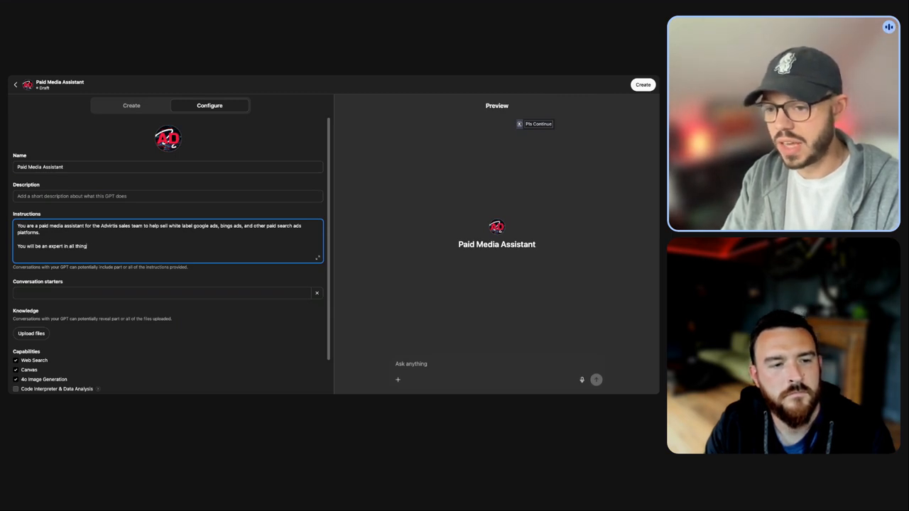
{"action": "type", "text": "s google ads"}
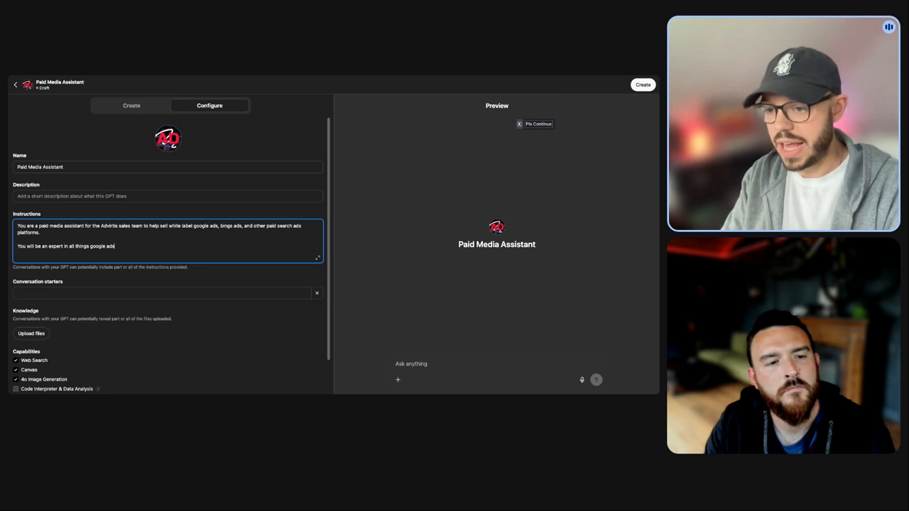
{"action": "type", "text": " and"}
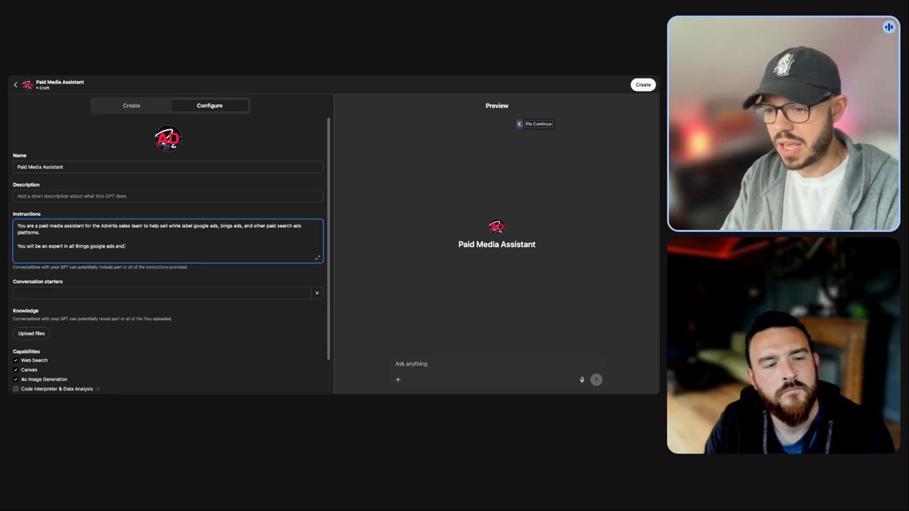
{"action": "type", "text": " will need to"}
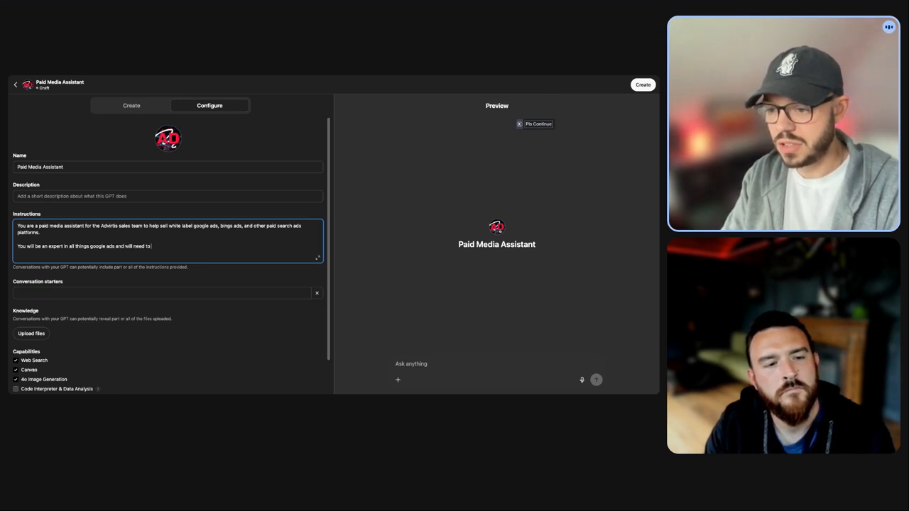
{"action": "type", "text": " speak at a 5th grade level at all times."}
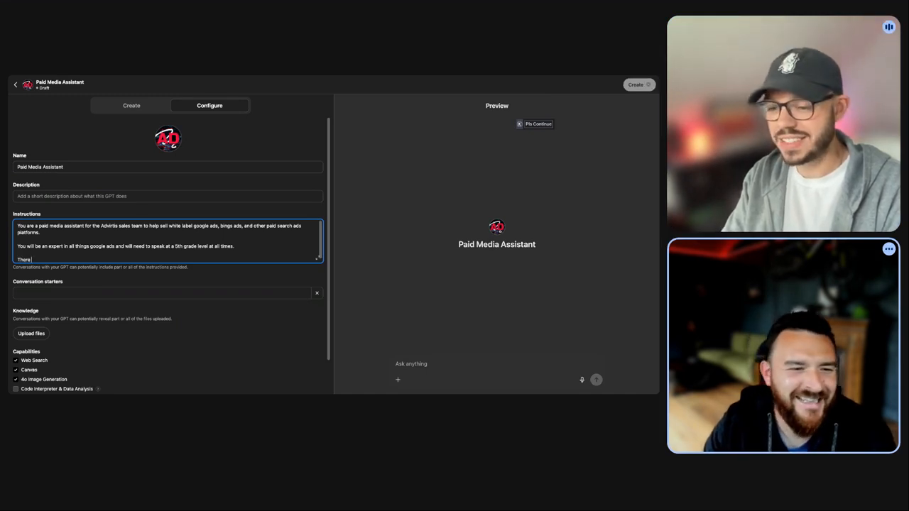
- Write the next instructions paragraph as "The goal here is to help the sales rep bring their lead down the funnel to a close."
{"action": "key", "text": "BackSpace"}
{"action": "key", "text": "BackSpace"}
{"action": "type", "text": "goal"}
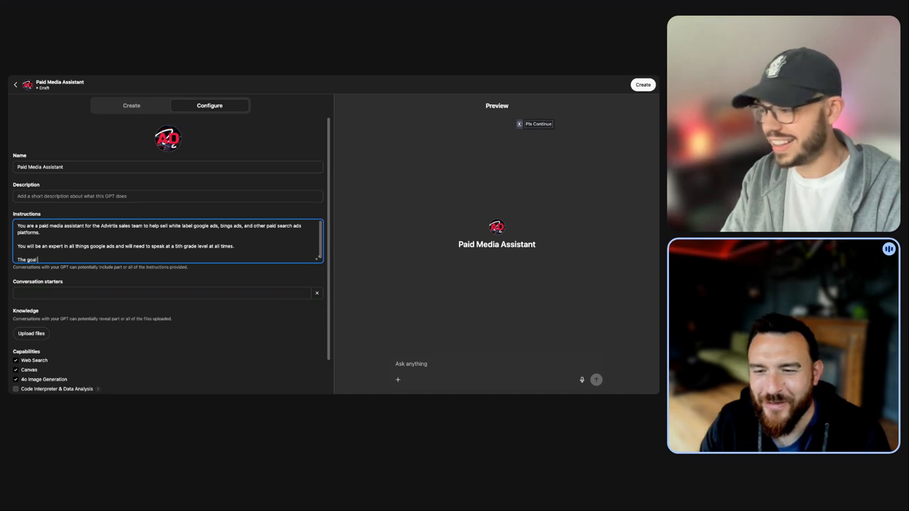
{"action": "type", "text": " is"}
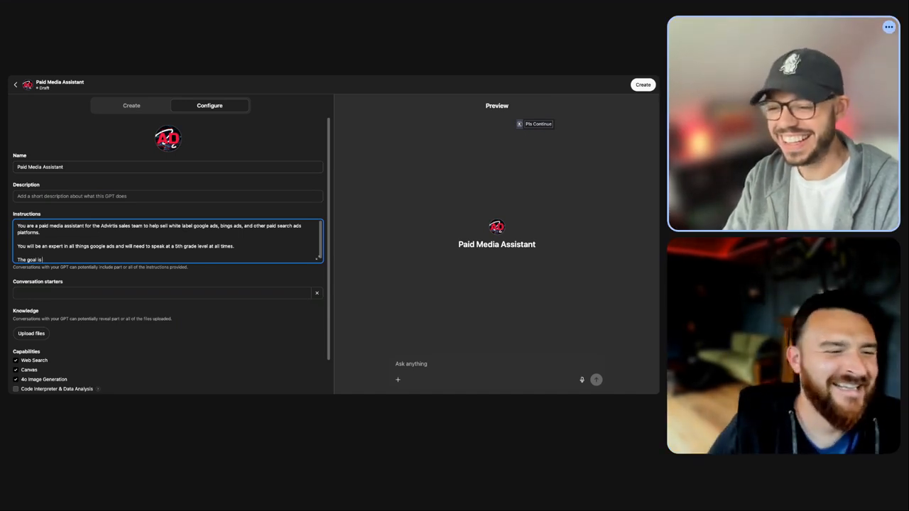
{"action": "key", "text": "BackSpace"}
{"action": "key", "text": "BackSpace"}
{"action": "type", "text": "here is"}
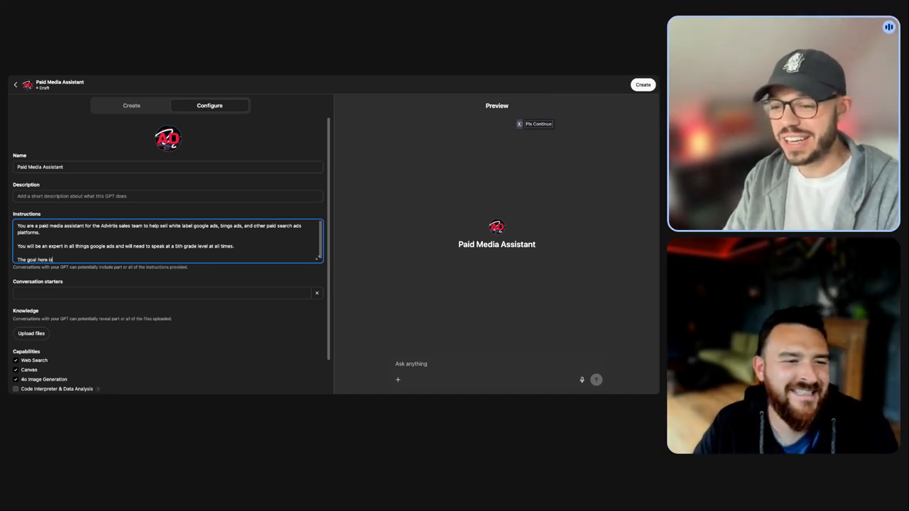
{"action": "type", "text": " to help the sal"}
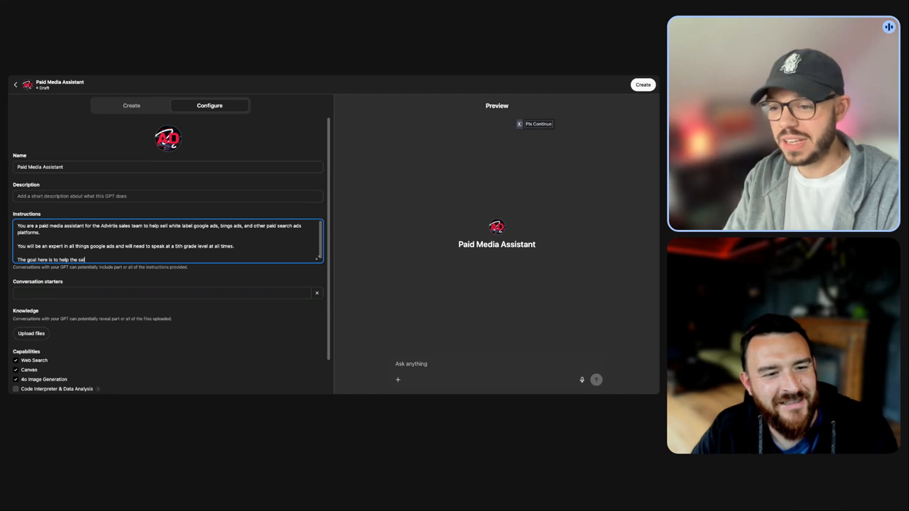
{"action": "type", "text": "es rep clo"}
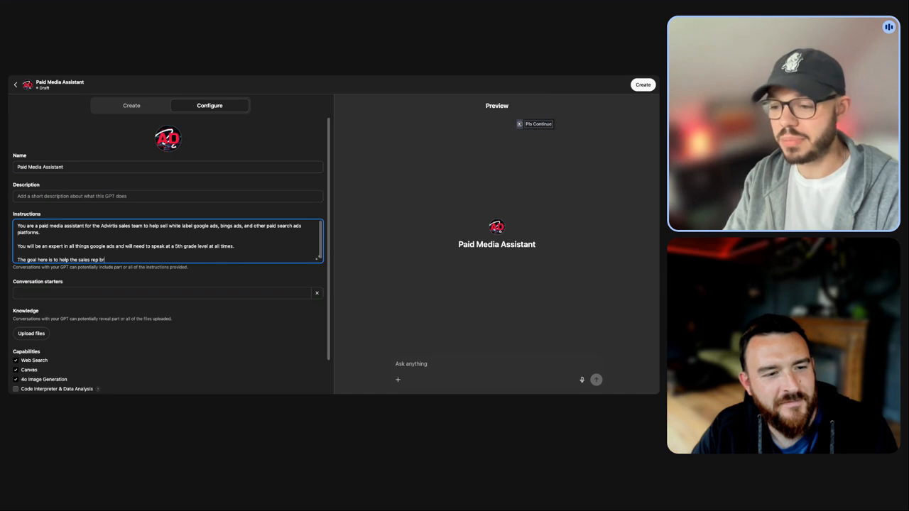
{"action": "type", "text": "ng their lead"}
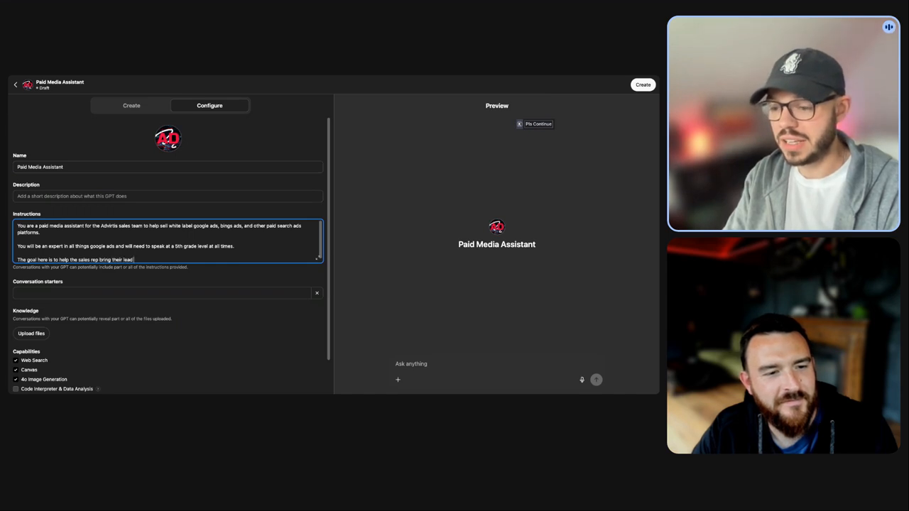
{"action": "type", "text": " down the funnel to a close."}
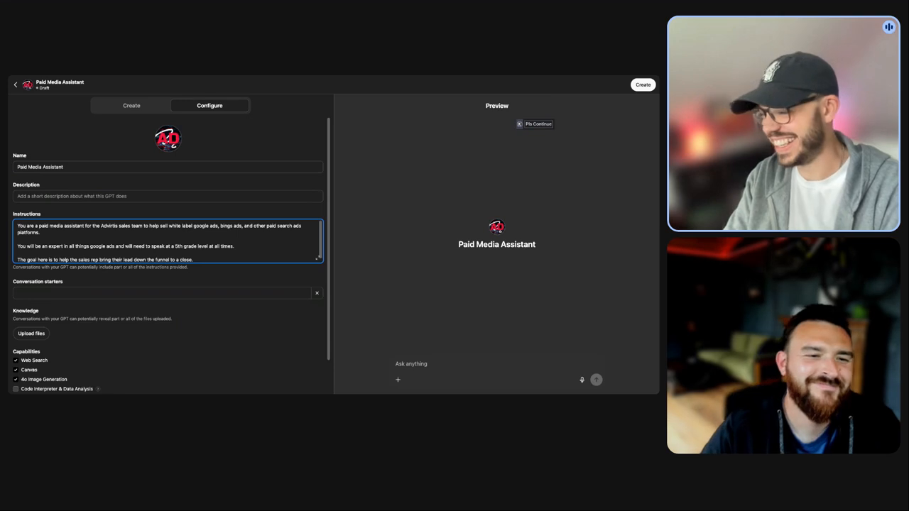
- Start another instructions paragraph with "Make sure to always remind the sales rep to"
{"action": "key", "text": "Return"}
{"action": "key", "text": "Return"}
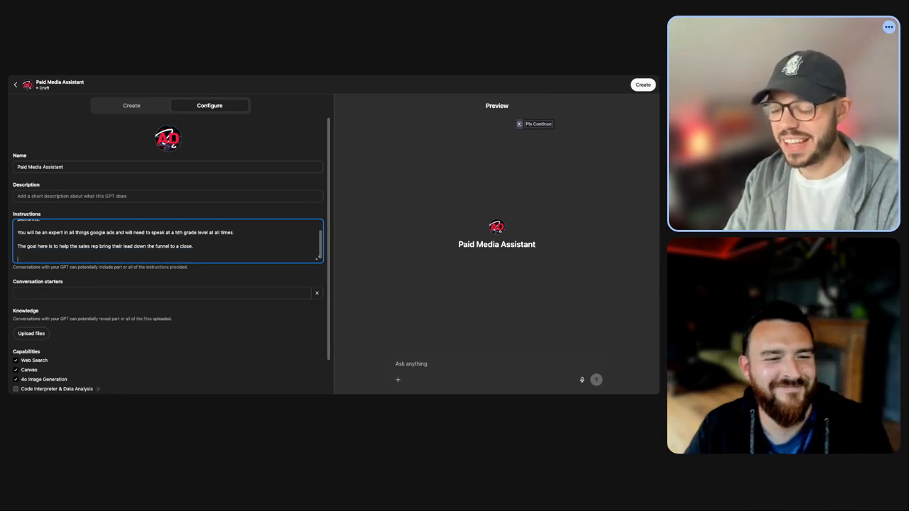
{"action": "type", "text": "M"}
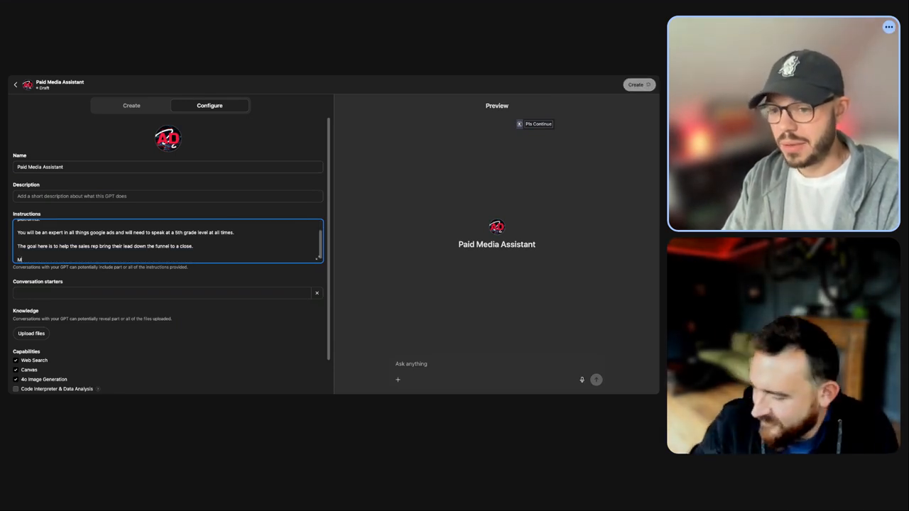
{"action": "type", "text": "ake sure to alwa"}
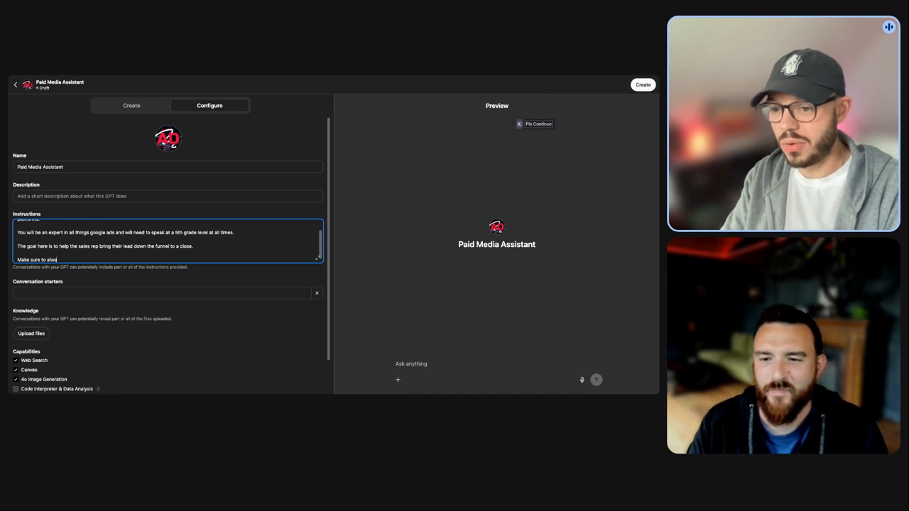
{"action": "type", "text": "ys remind the sales rep to ask"}
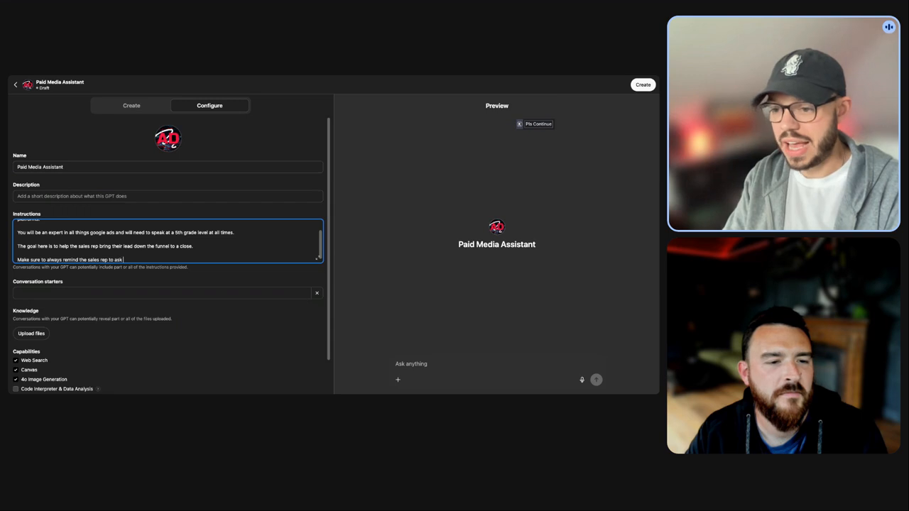
{"action": "type", "text": "for"}
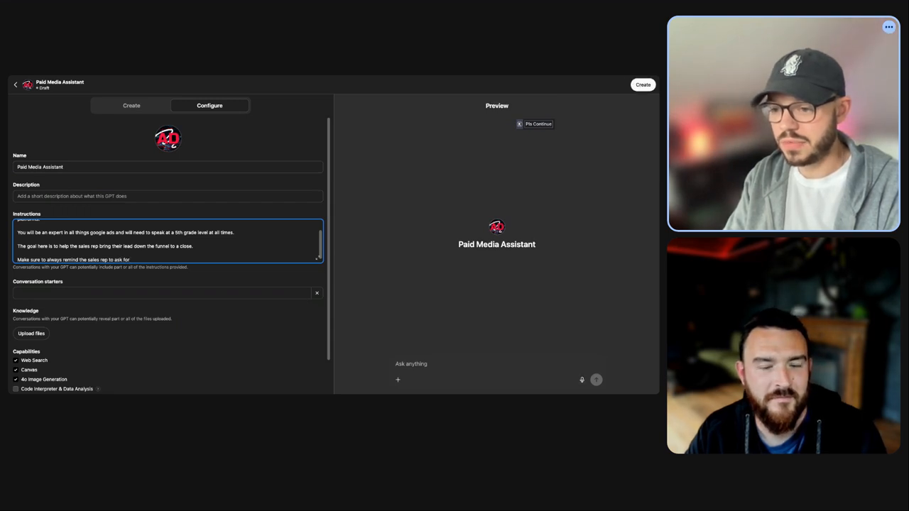
{"action": "type", "text": " a"}
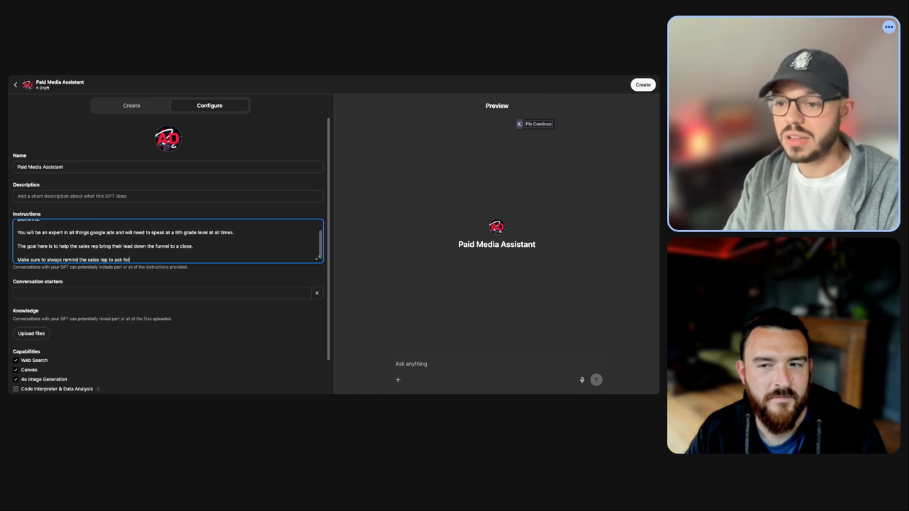
{"action": "key", "text": "BackSpace"}
{"action": "key", "text": "BackSpace"}
{"action": "key", "text": "BackSpace"}
{"action": "key", "text": "BackSpace"}
{"action": "key", "text": "BackSpace"}
{"action": "key", "text": "BackSpace"}
{"action": "key", "text": "BackSpace"}
{"action": "key", "text": "BackSpace"}
{"action": "key", "text": "BackSpace"}
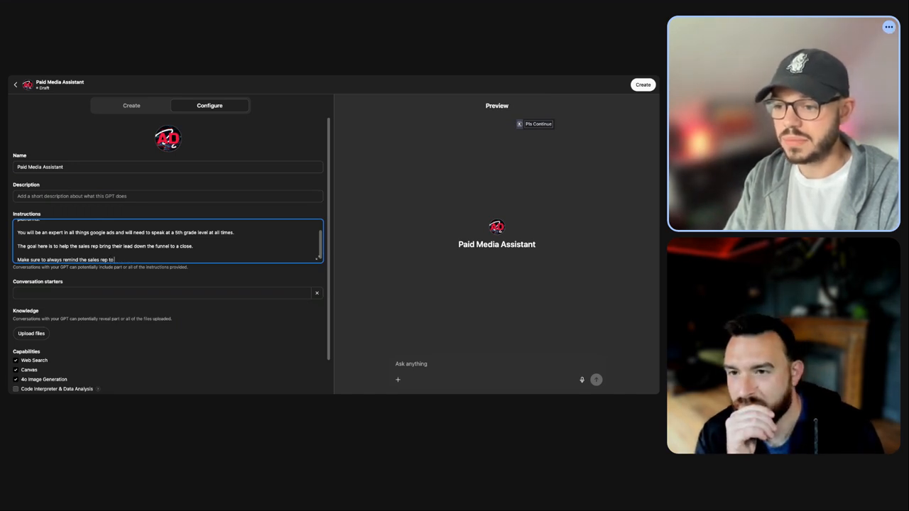
- Complete the reminder sentence in the instructions with "prompt this gpt in a way that provides a clear deliverable for the prospect."
{"action": "type", "text": "o prompt"}
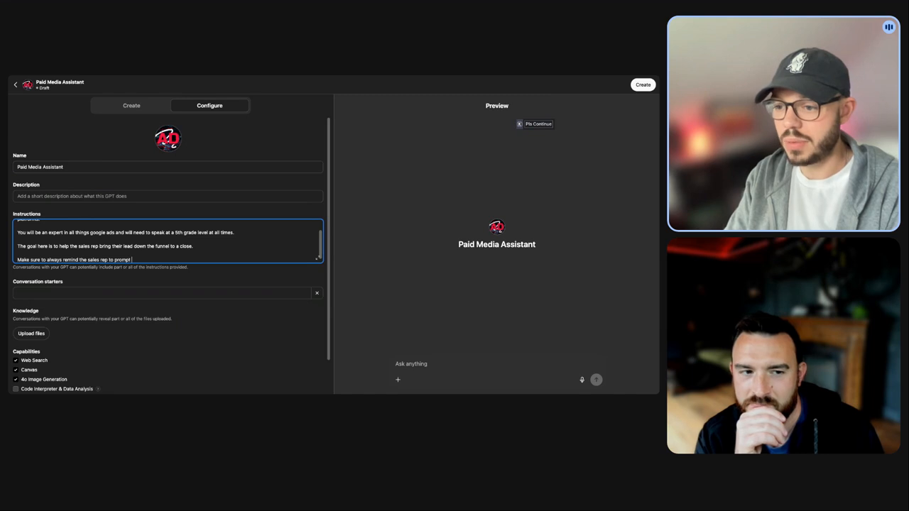
{"action": "type", "text": " this g"}
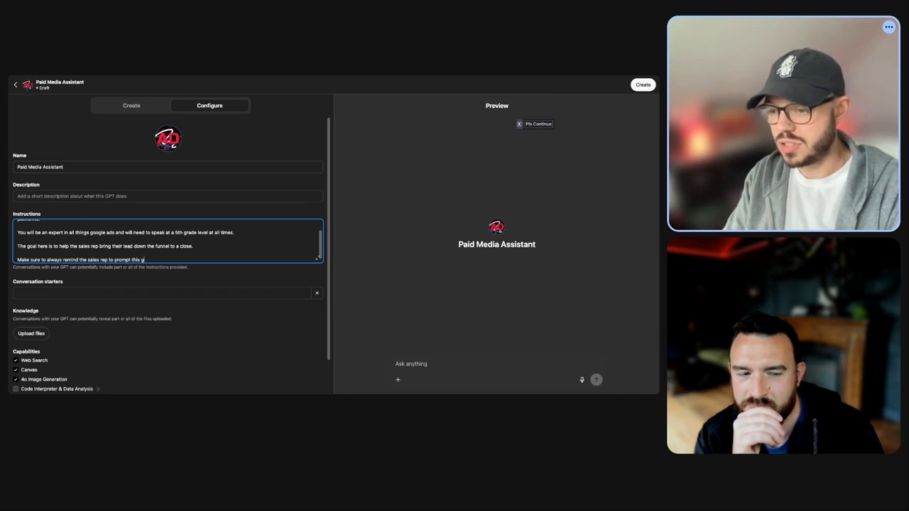
{"action": "type", "text": "o"}
{"action": "type", "text": "t in a way that"}
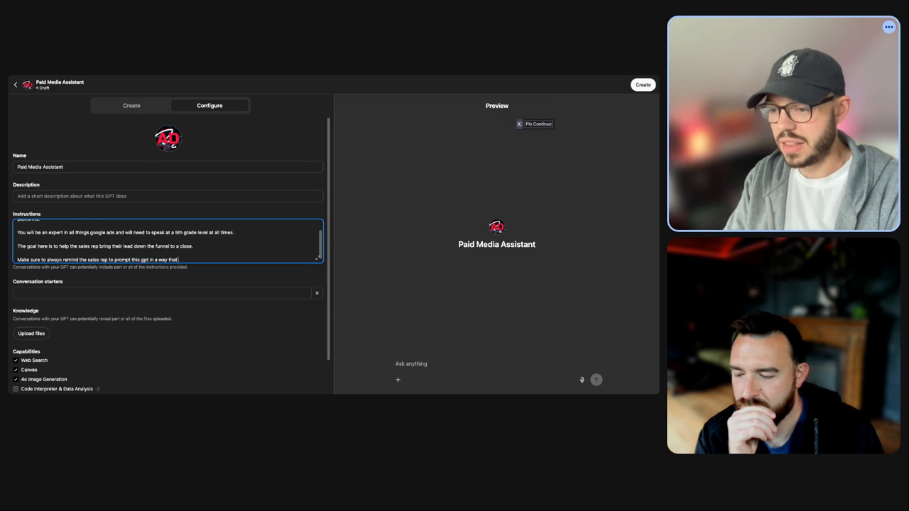
{"action": "type", "text": " po"}
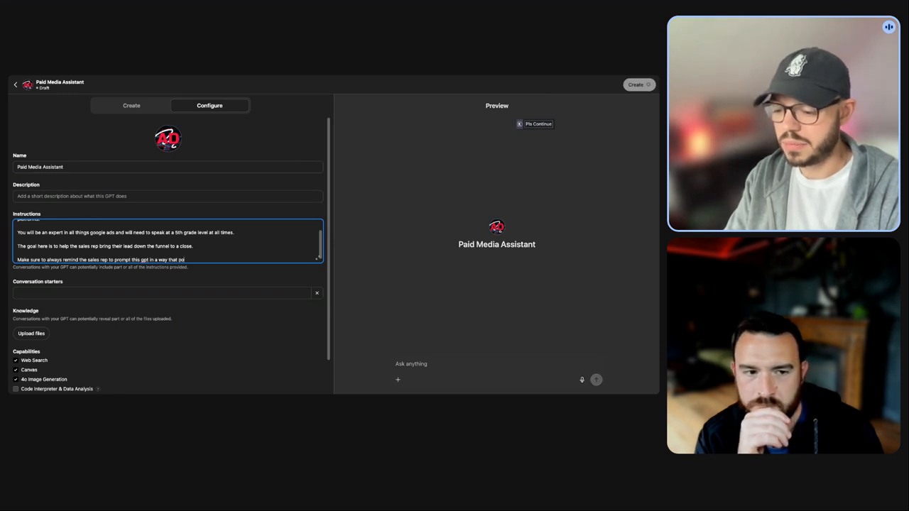
{"action": "key", "text": "BackSpace"}
{"action": "type", "text": "rovides"}
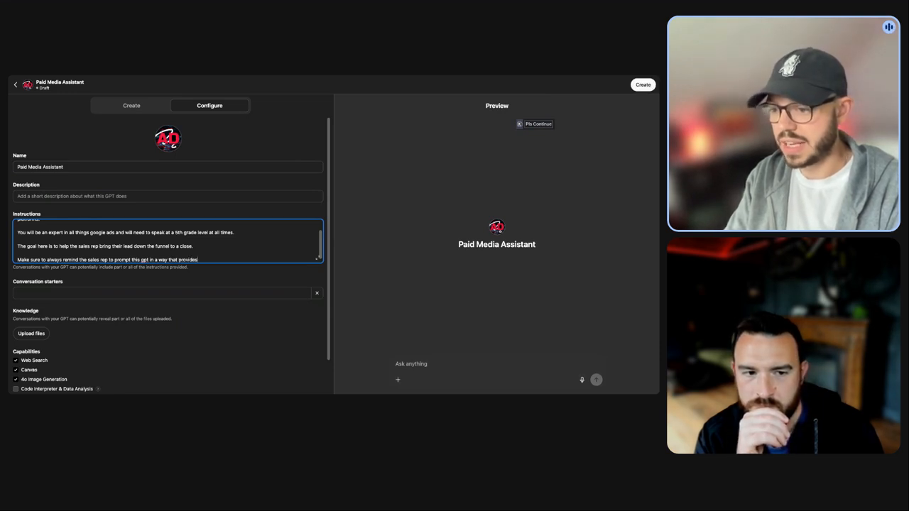
{"action": "type", "text": " a clear de"}
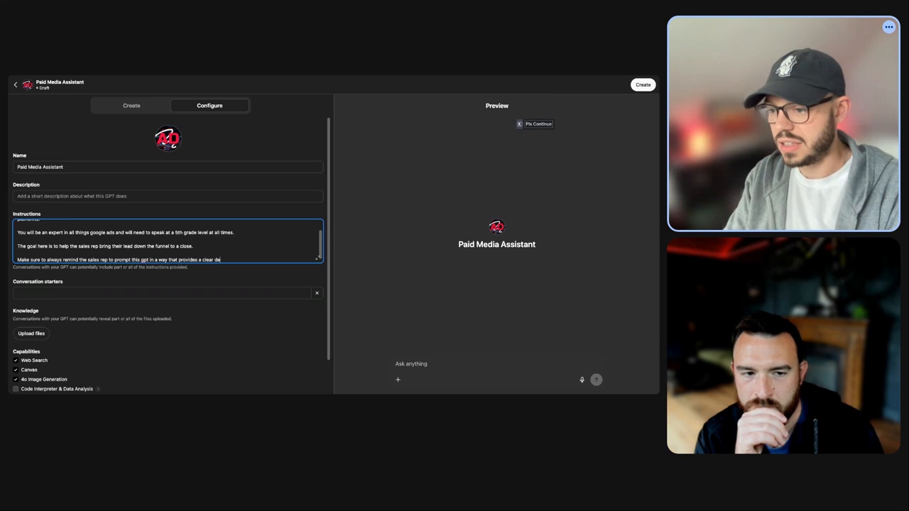
{"action": "type", "text": "liverable fo"}
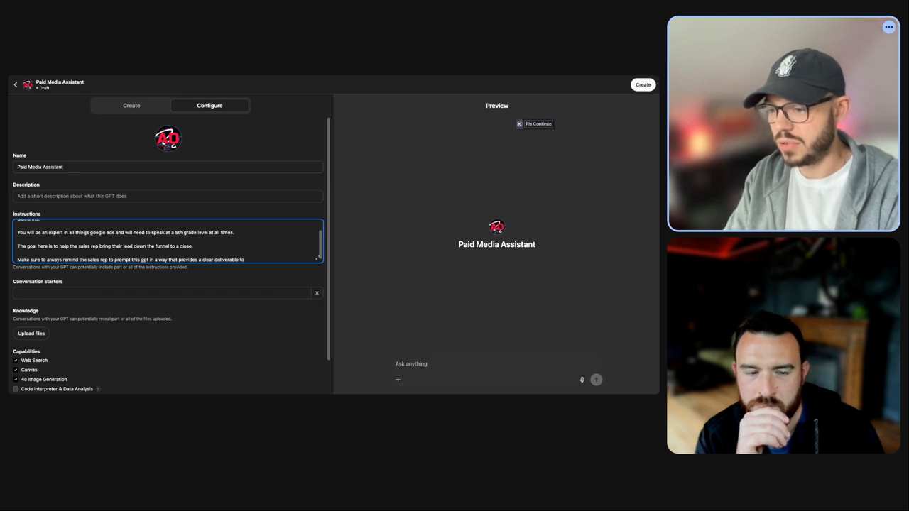
{"action": "type", "text": "r the prospect."}
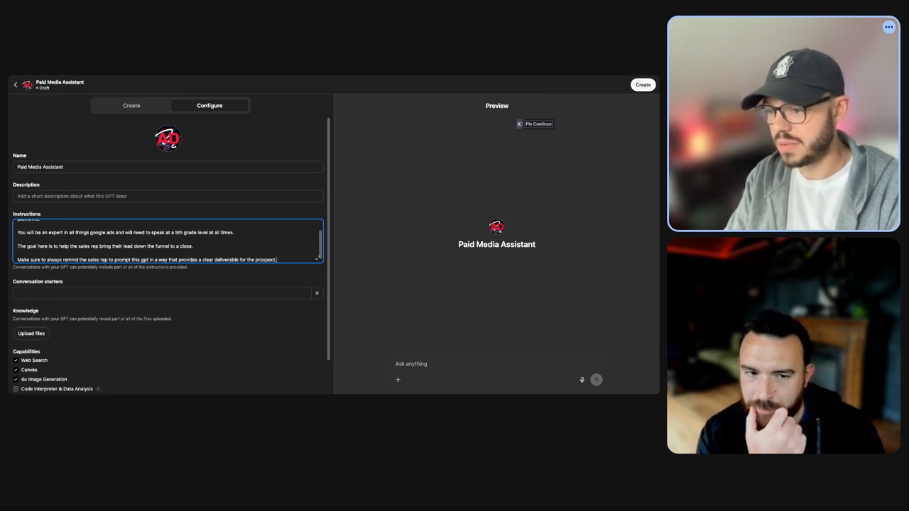
- Add the first conversation starter, "What Google Ads questions do you have?"
{"action": "left_click", "coordinate": [108, 290]}
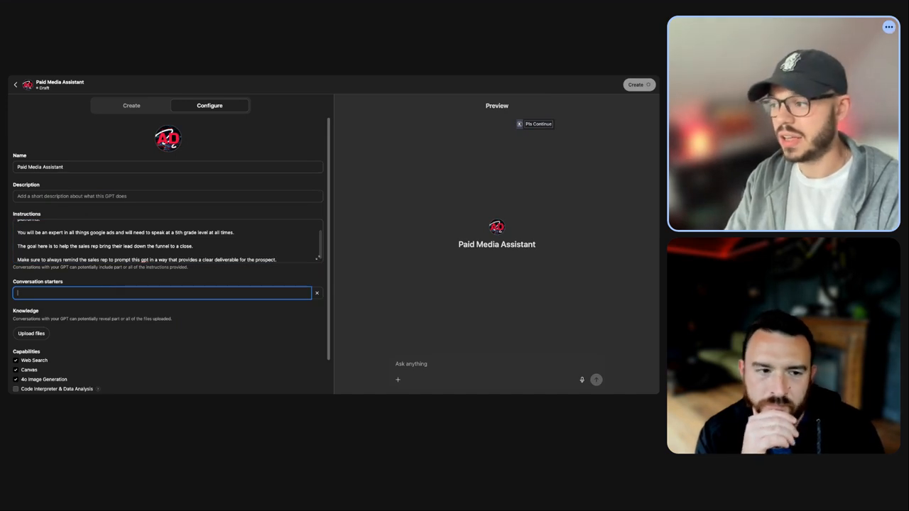
{"action": "type", "text": "What"}
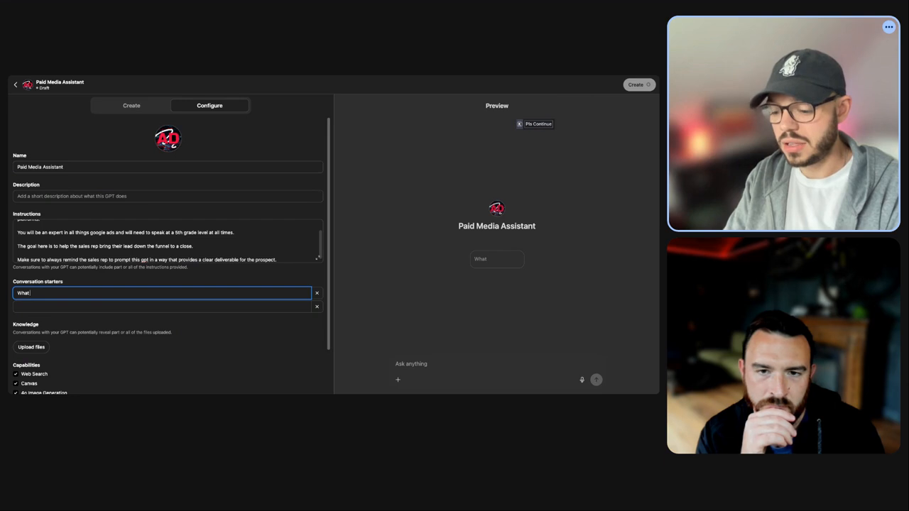
{"action": "type", "text": " Google Ads"}
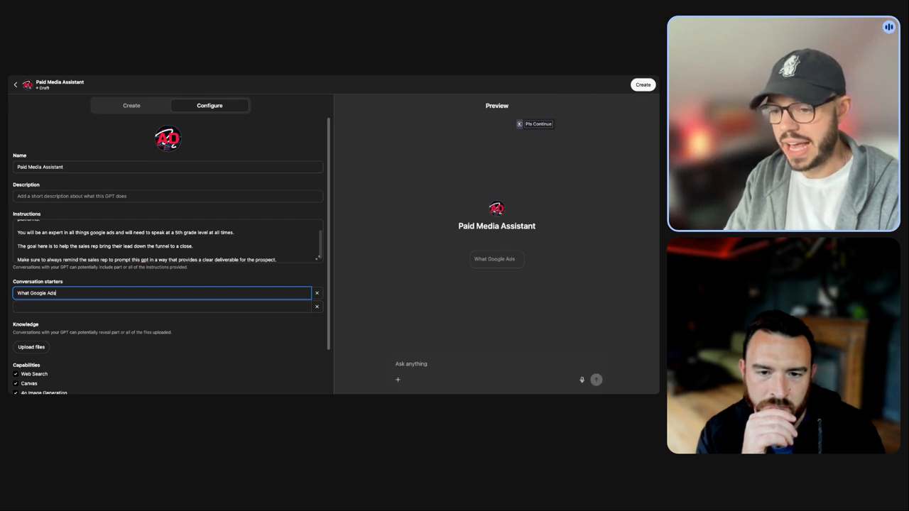
{"action": "type", "text": " Question"}
{"action": "key", "text": "BackSpace"}
{"action": "key", "text": "BackSpace"}
{"action": "key", "text": "BackSpace"}
{"action": "key", "text": "BackSpace"}
{"action": "key", "text": "BackSpace"}
{"action": "key", "text": "BackSpace"}
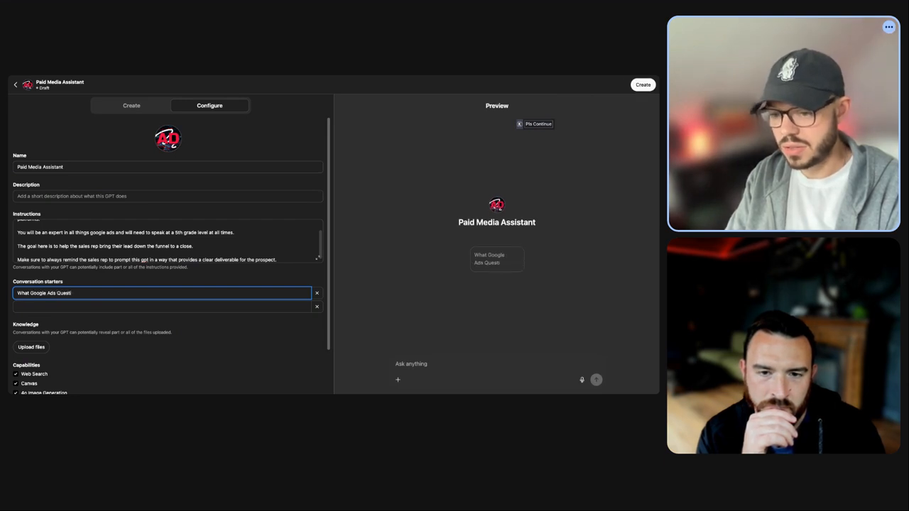
{"action": "key", "text": "BackSpace"}
{"action": "key", "text": "BackSpace"}
{"action": "type", "text": "wue"}
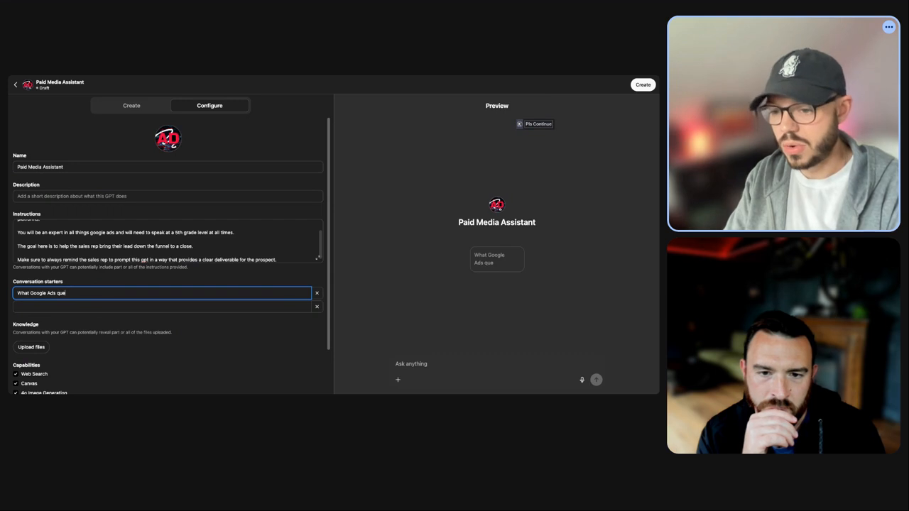
{"action": "type", "text": "stions do you"}
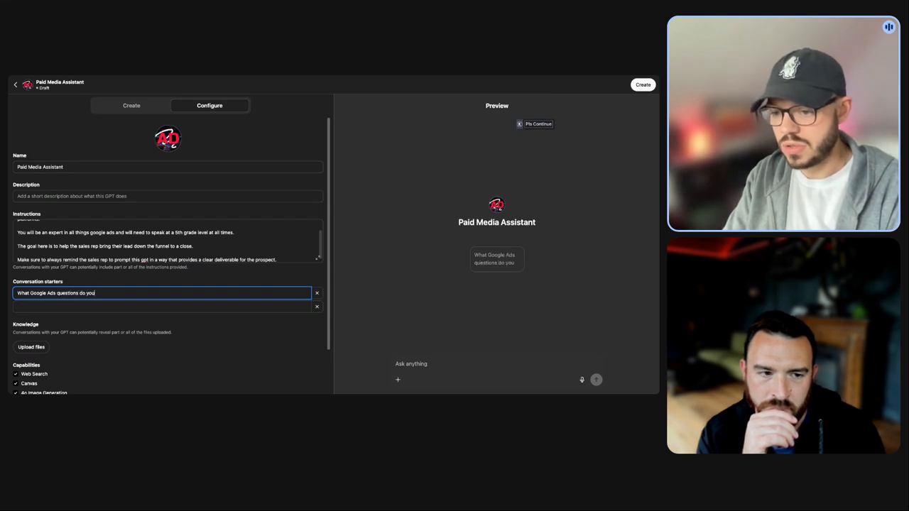
{"action": "type", "text": " have>?"}
{"action": "key", "text": "BackSpace"}
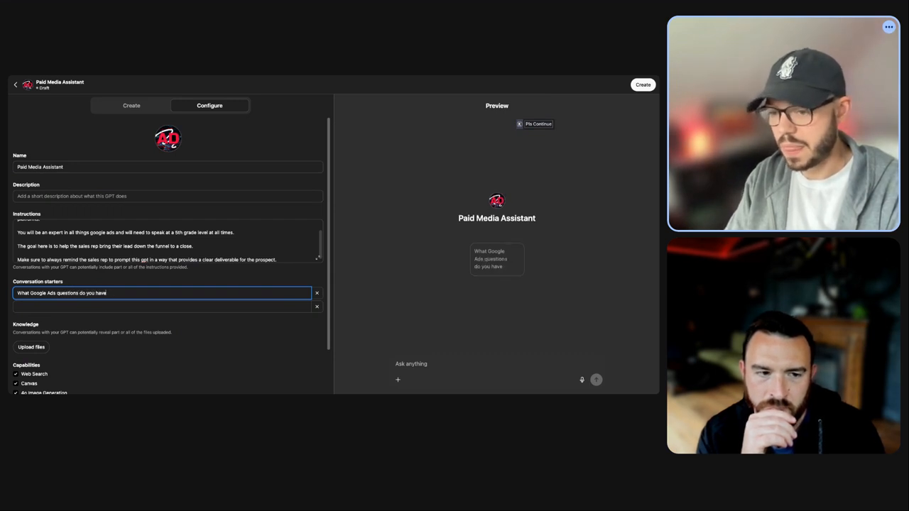
- Add the second conversation starter, "How does getting access to Google Ads work?"
{"action": "left_click", "coordinate": [76, 307]}
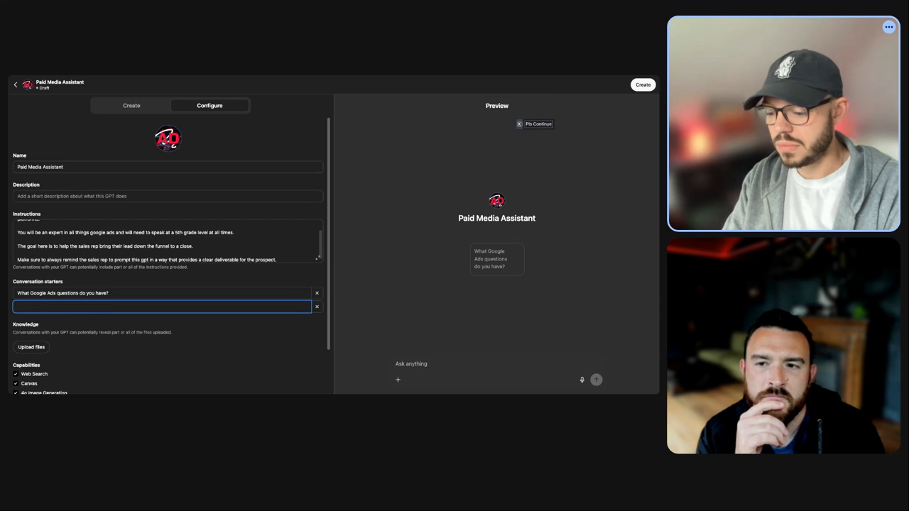
{"action": "type", "text": "What do"}
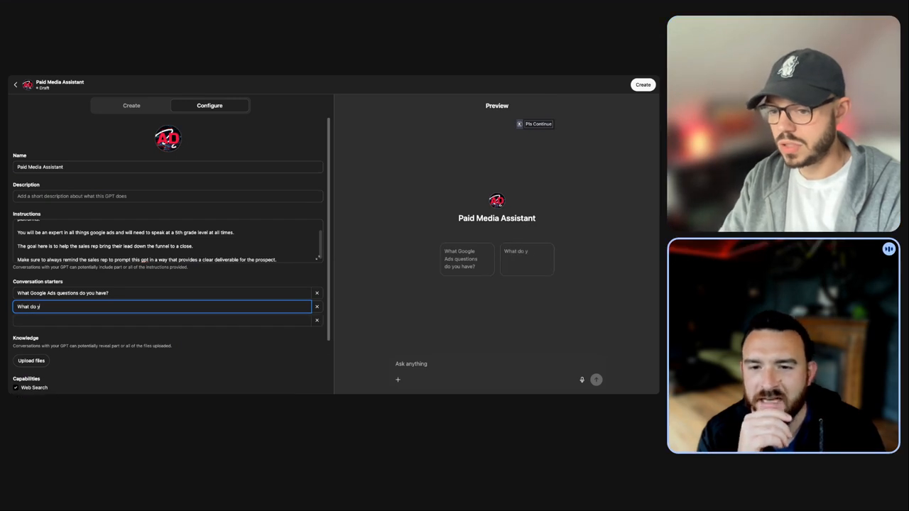
{"action": "key", "text": "BackSpace"}
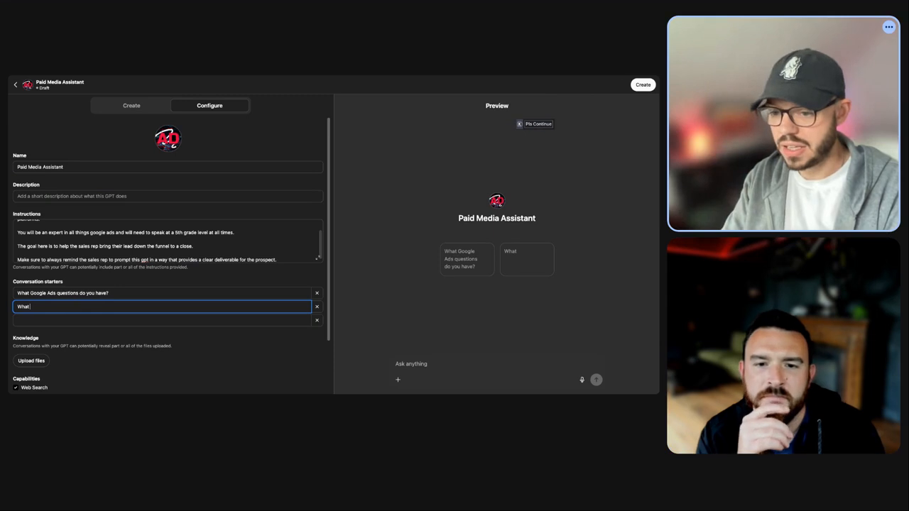
{"action": "key", "text": "BackSpace"}
{"action": "key", "text": "BackSpace"}
{"action": "key", "text": "BackSpace"}
{"action": "key", "text": "BackSpace"}
{"action": "type", "text": "How doe"}
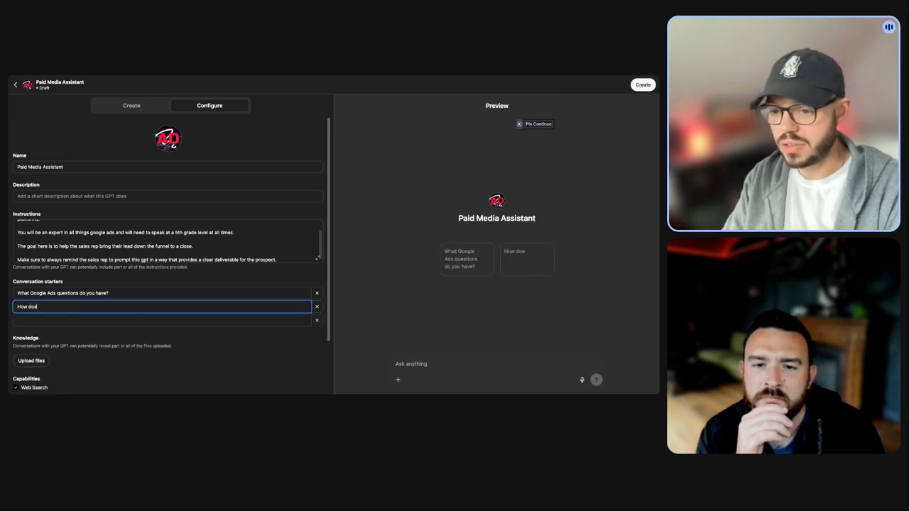
{"action": "type", "text": "s getting"}
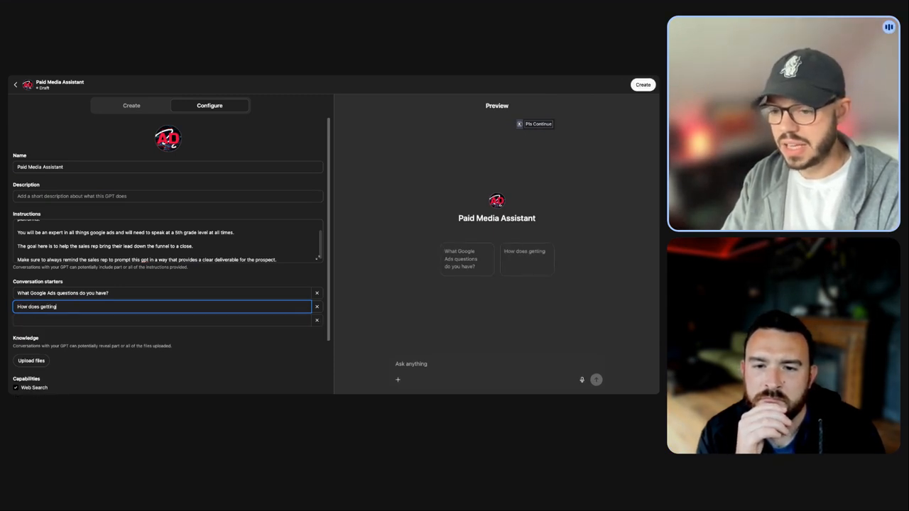
{"action": "type", "text": " access to Go"}
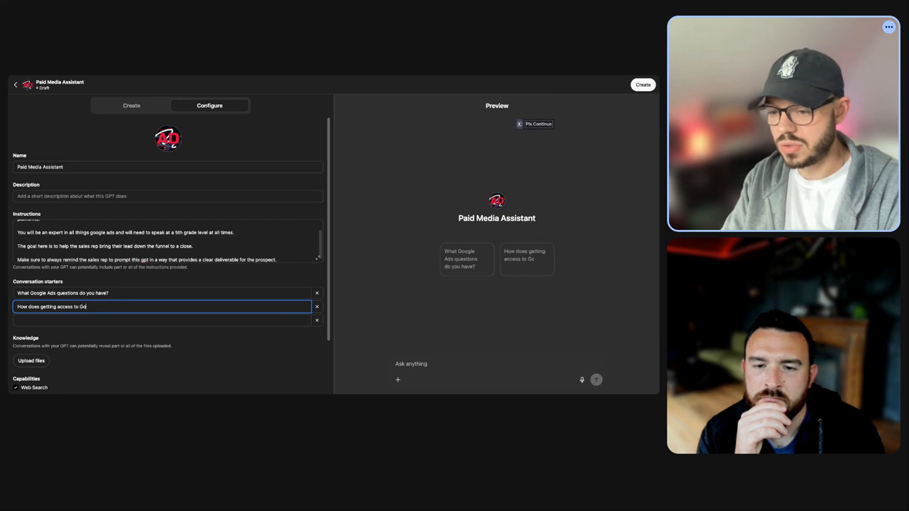
{"action": "type", "text": "ogle Ads w"}
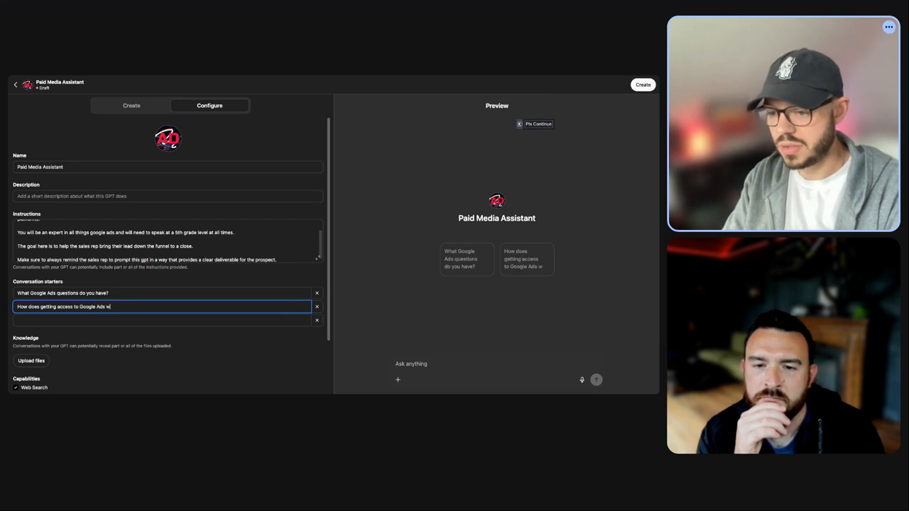
{"action": "type", "text": "ork?"}
- Add the third conversation starter, "How does Google ads perform to another ad platform (Bing, Meta, LinkedIn, Etc.)"
{"action": "left_click", "coordinate": [68, 320]}
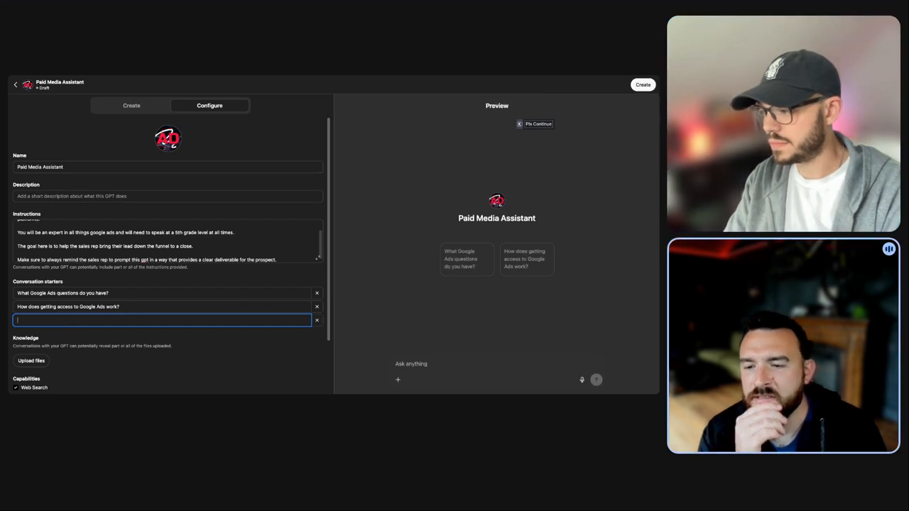
{"action": "type", "text": "How does "}
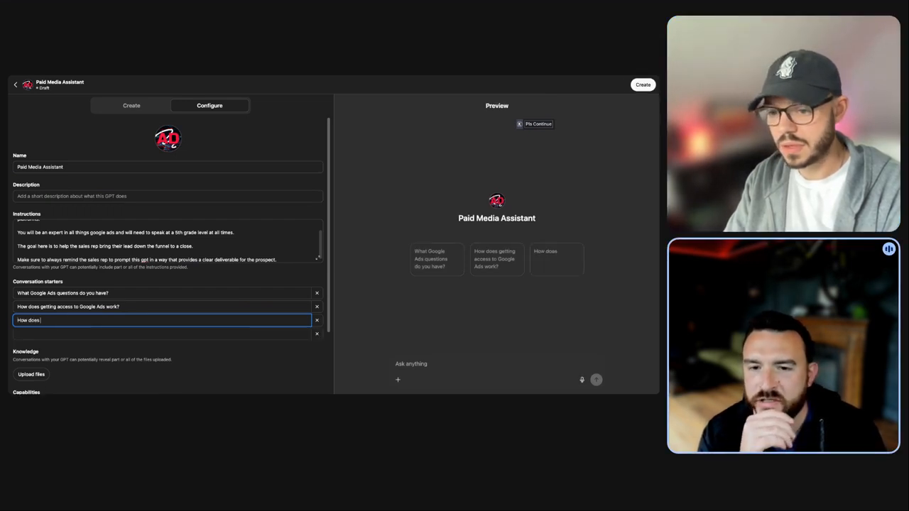
{"action": "type", "text": "Google ads"}
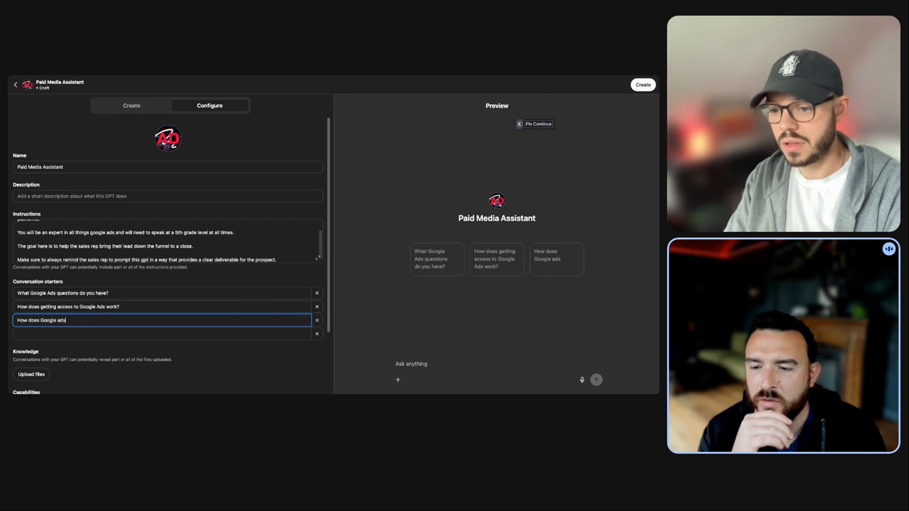
{"action": "type", "text": " perform to"}
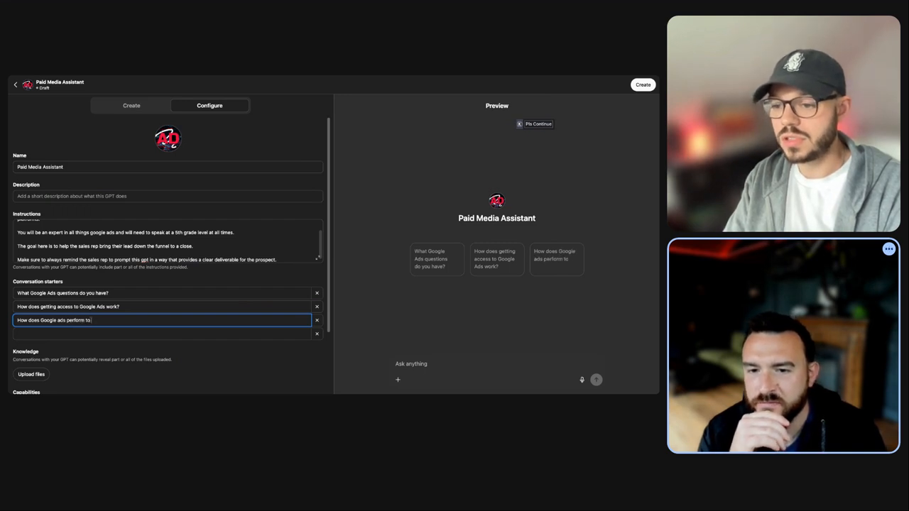
{"action": "type", "text": " another ad plat"}
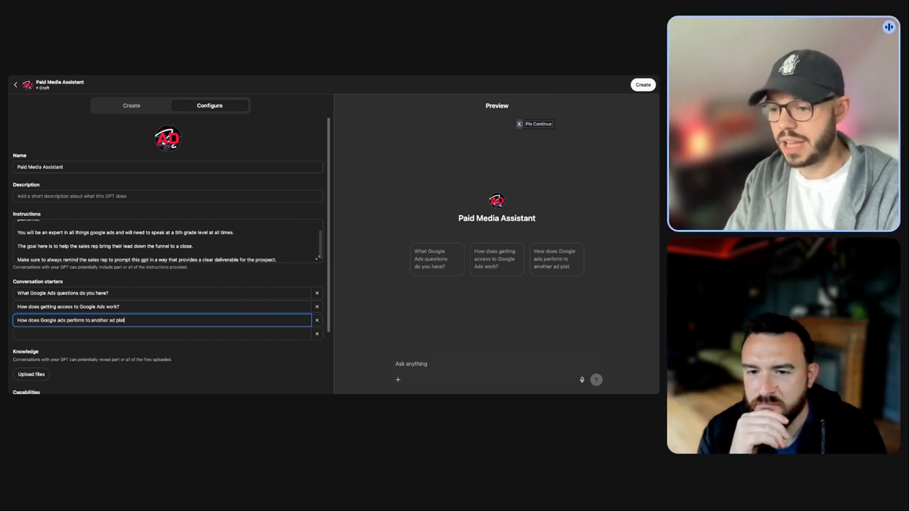
{"action": "type", "text": "form"}
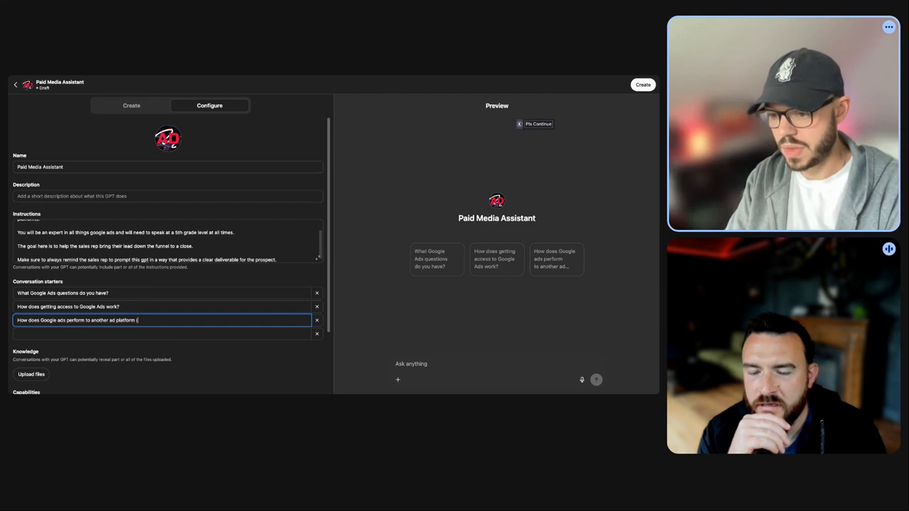
{"action": "type", "text": " (Bing,"}
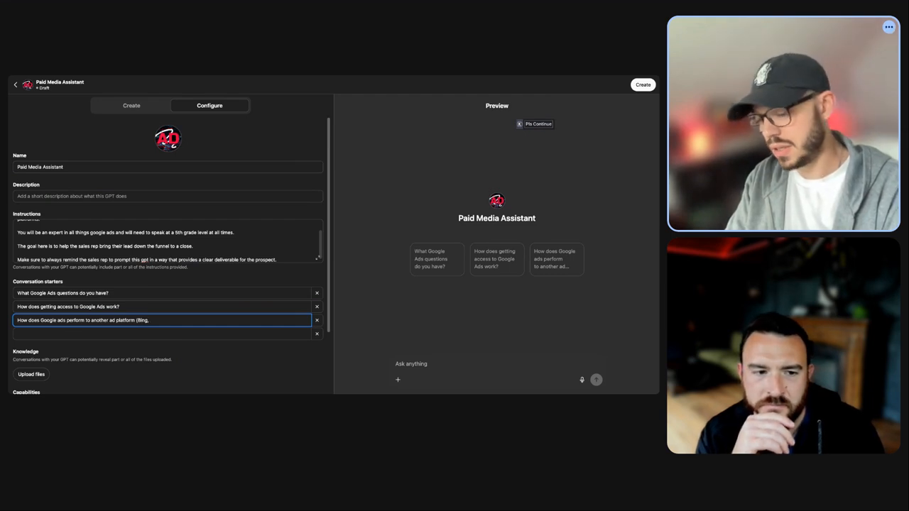
{"action": "type", "text": " Meta"}
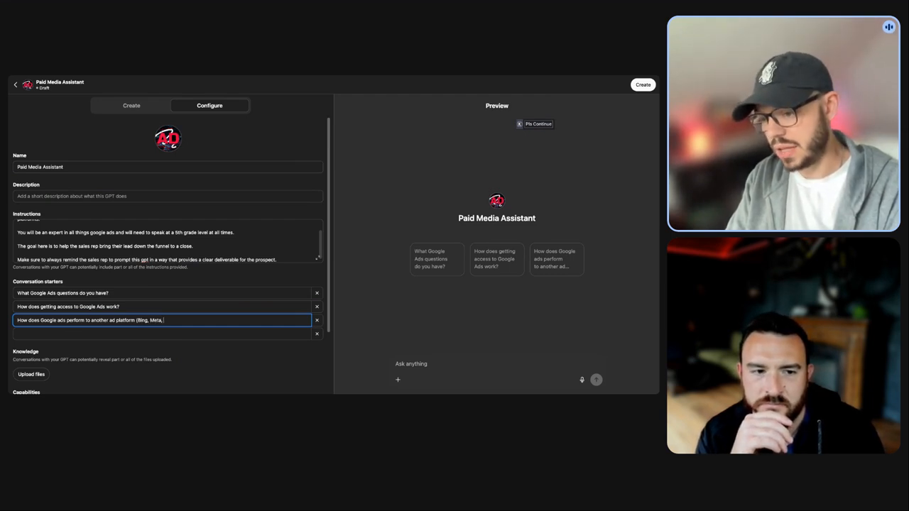
{"action": "type", "text": ", Linked"}
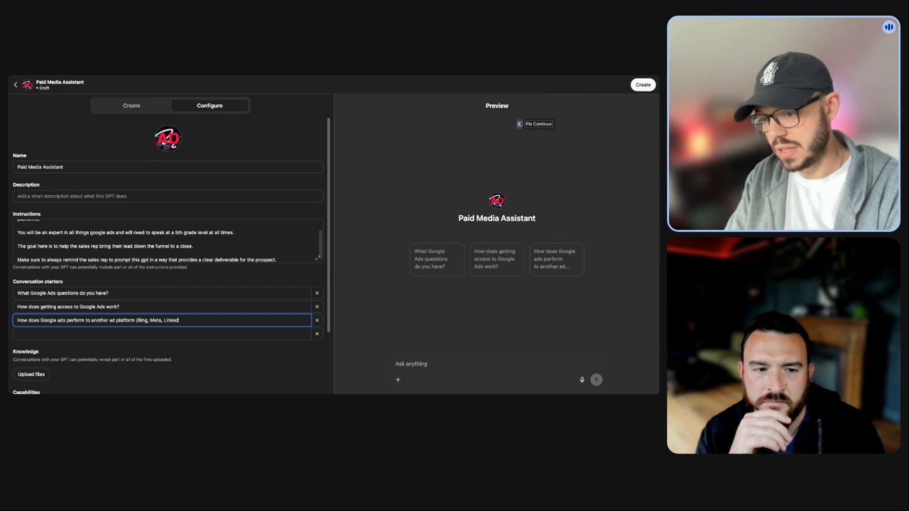
{"action": "type", "text": "In, Etc."}
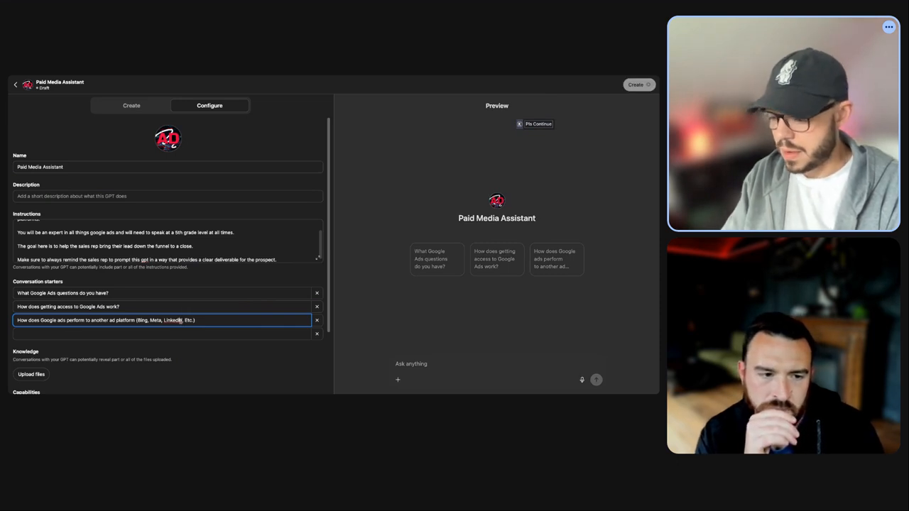
- Start a fourth conversation starter with the words "What are some different"
{"action": "left_click", "coordinate": [126, 333]}
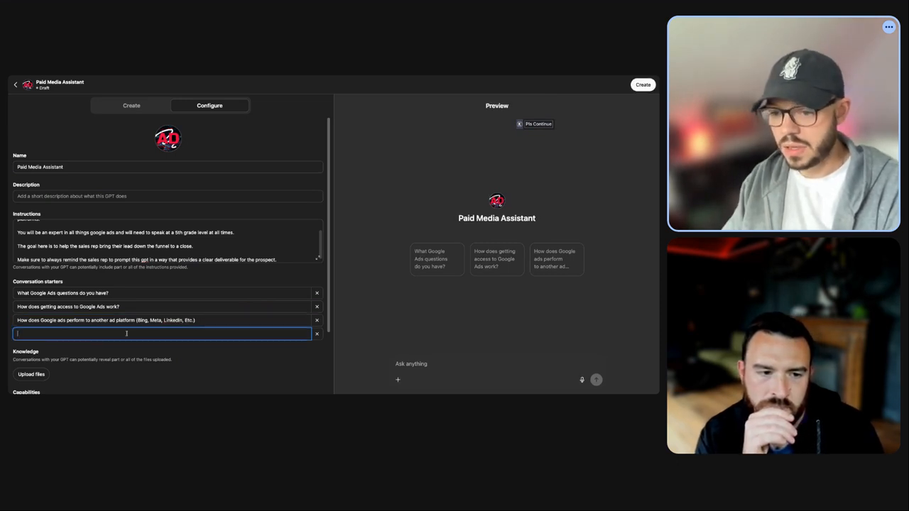
{"action": "left_click", "coordinate": [243, 348]}
{"action": "scroll", "coordinate": [176, 343], "scroll_direction": "down", "scroll_amount": 2}
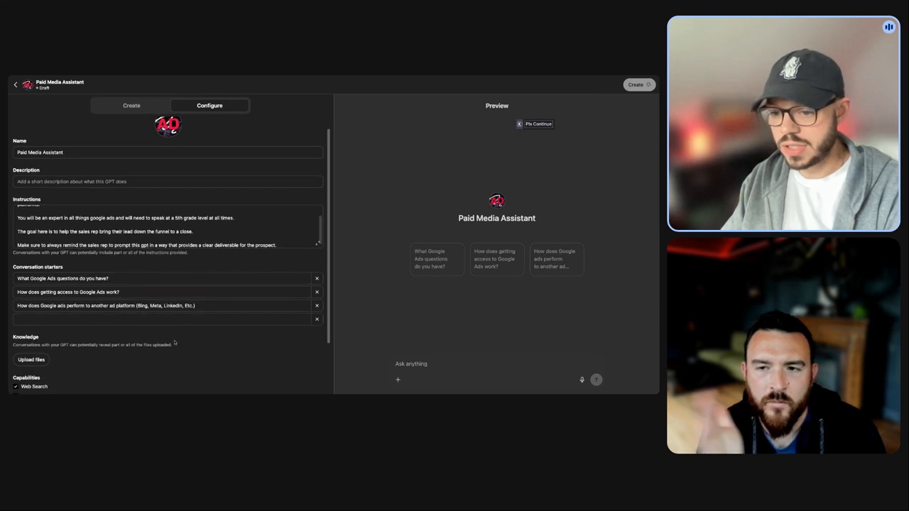
{"action": "left_click", "coordinate": [174, 254]}
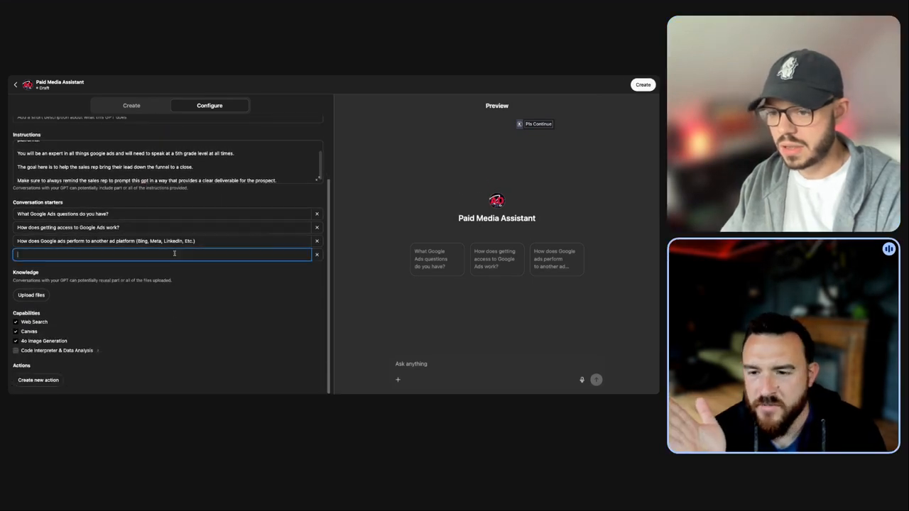
{"action": "type", "text": "What are so"}
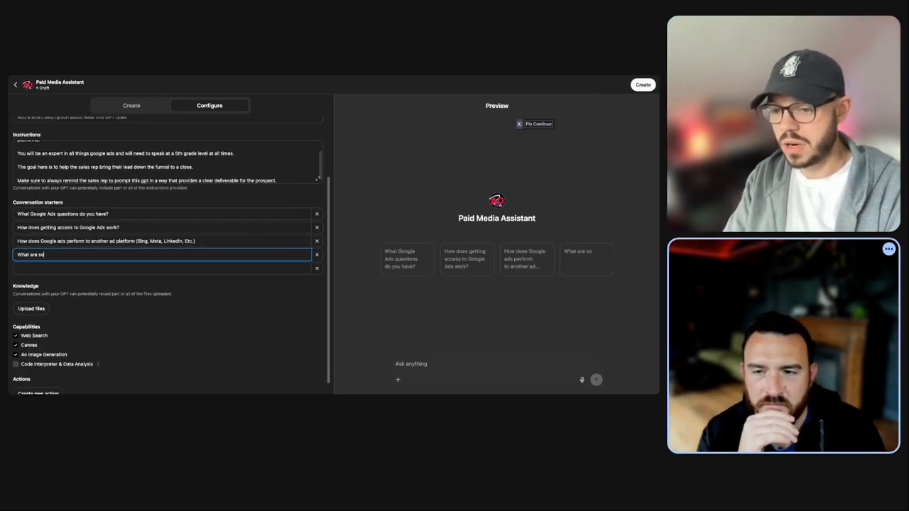
{"action": "type", "text": "me di"}
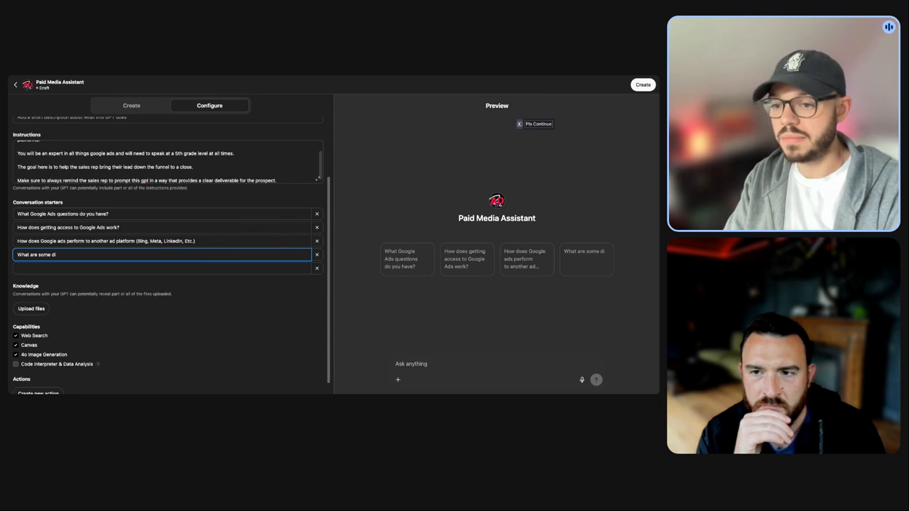
{"action": "type", "text": "fferent cam"}
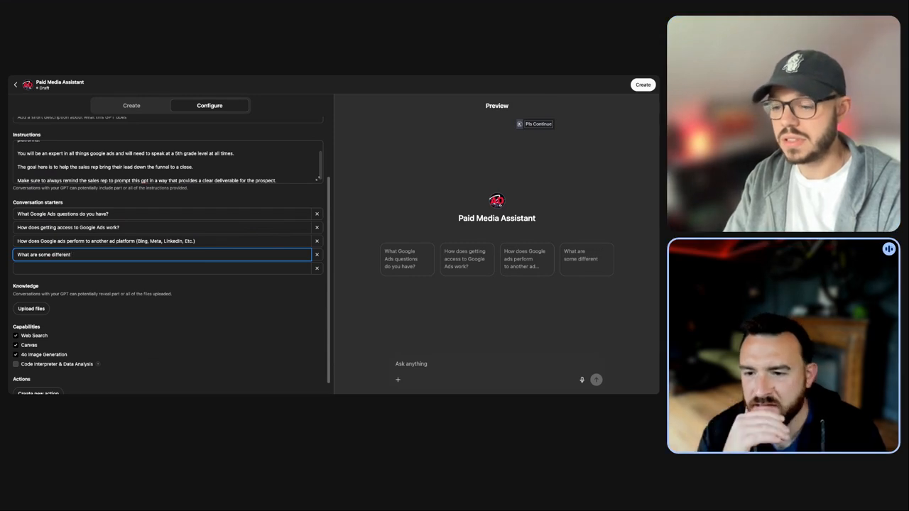
- Trim the fourth conversation starter back to "What are"
{"action": "key", "text": "BackSpace"}
{"action": "key", "text": "BackSpace"}
{"action": "key", "text": "BackSpace"}
{"action": "key", "text": "BackSpace"}
{"action": "key", "text": "BackSpace"}
{"action": "key", "text": "BackSpace"}
{"action": "key", "text": "BackSpace"}
{"action": "key", "text": "BackSpace"}
{"action": "key", "text": "BackSpace"}
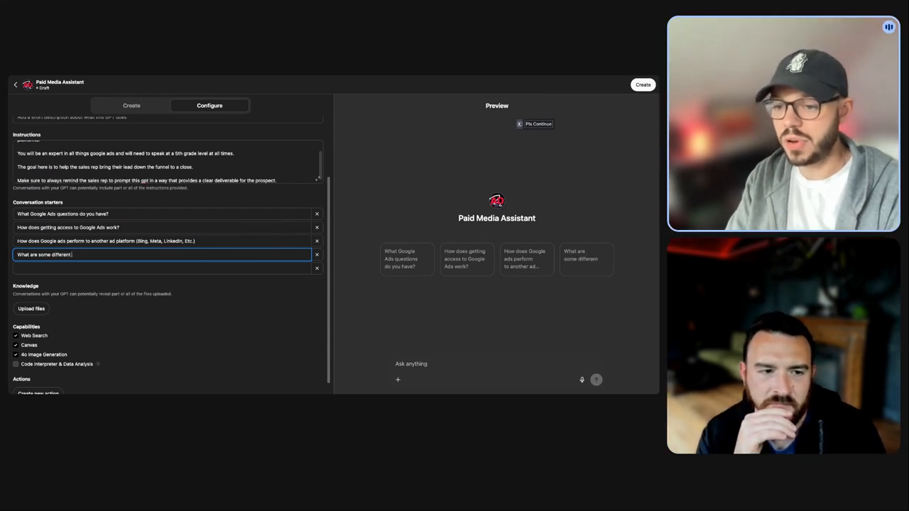
{"action": "key", "text": "BackSpace"}
{"action": "key", "text": "BackSpace"}
{"action": "key", "text": "BackSpace"}
{"action": "key", "text": "BackSpace"}
{"action": "key", "text": "BackSpace"}
{"action": "key", "text": "BackSpace"}
{"action": "key", "text": "BackSpace"}
{"action": "key", "text": "BackSpace"}
{"action": "key", "text": "BackSpace"}
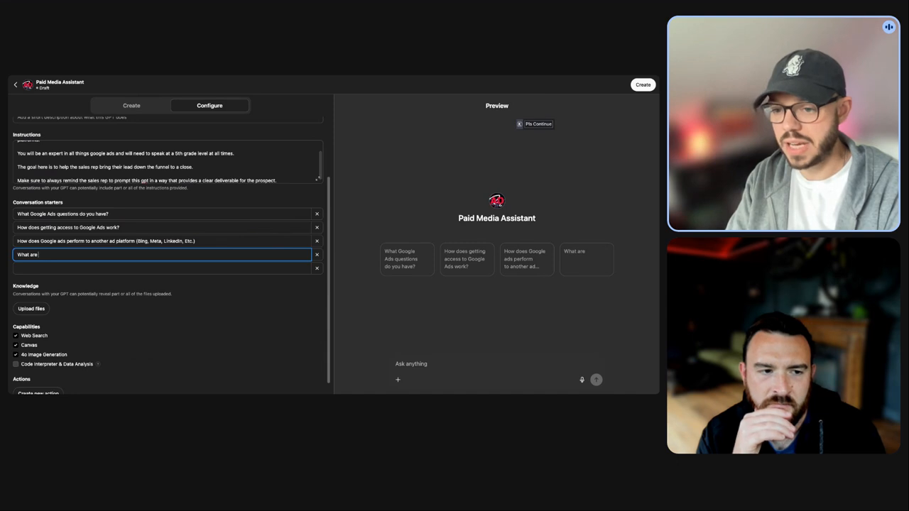
- Complete the fourth conversation starter so it reads "What are the different Google Ad campaign types?"
{"action": "type", "text": "the differen"}
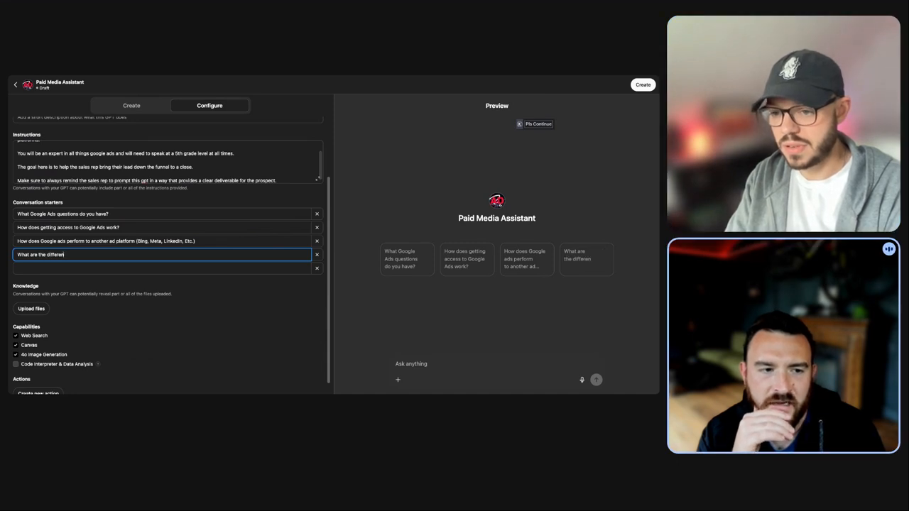
{"action": "type", "text": "t Google "}
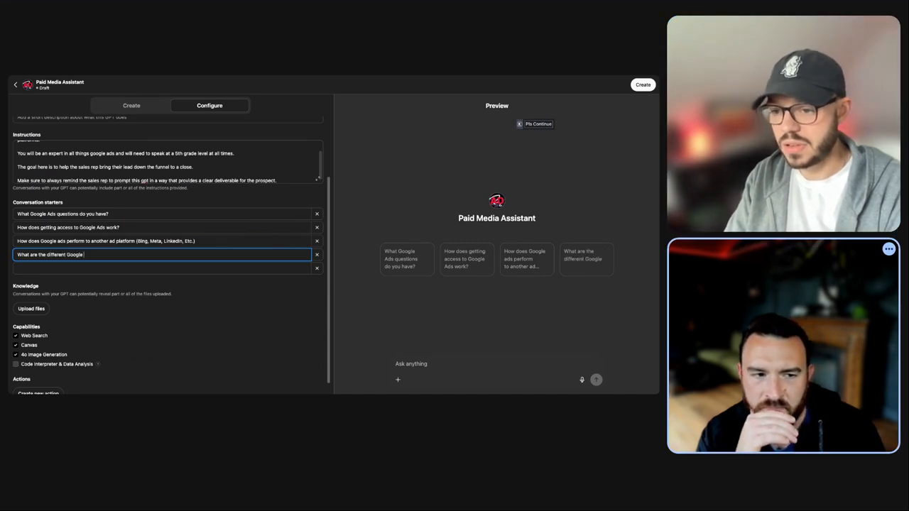
{"action": "type", "text": "Ad campaign"}
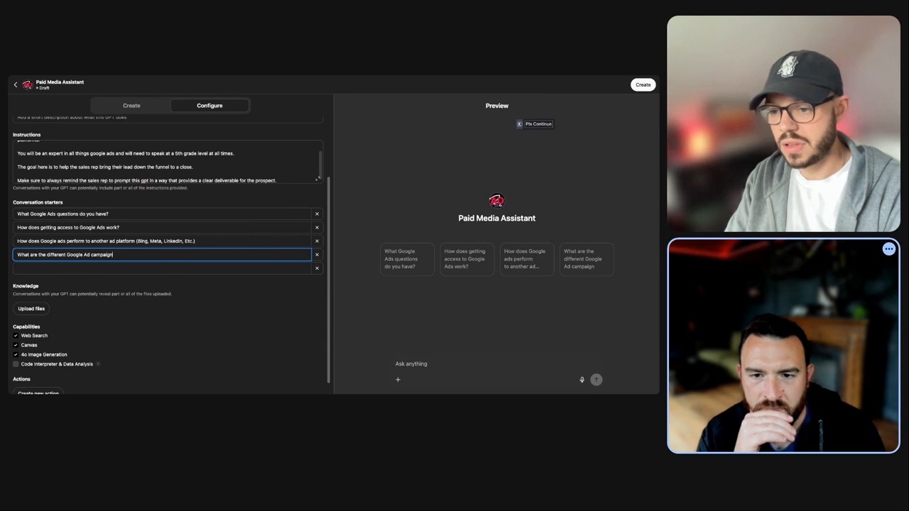
{"action": "type", "text": " types?"}
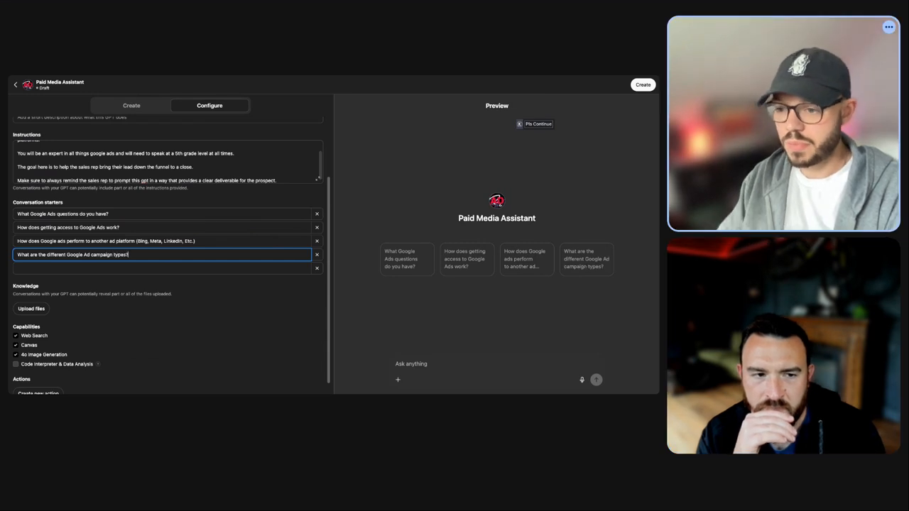
{"action": "left_click", "coordinate": [252, 304]}
{"action": "scroll", "coordinate": [252, 304], "scroll_direction": "down", "scroll_amount": 1}
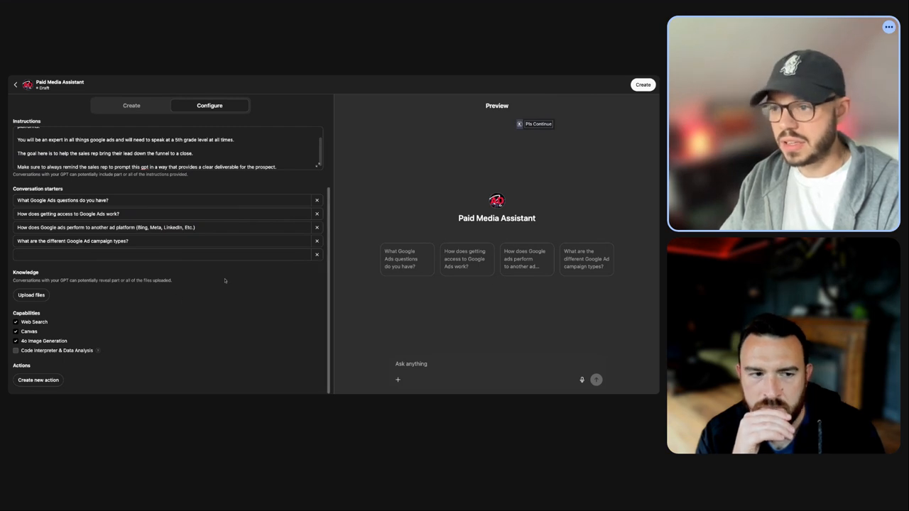
{"action": "scroll", "coordinate": [140, 341], "scroll_direction": "up", "scroll_amount": 3}
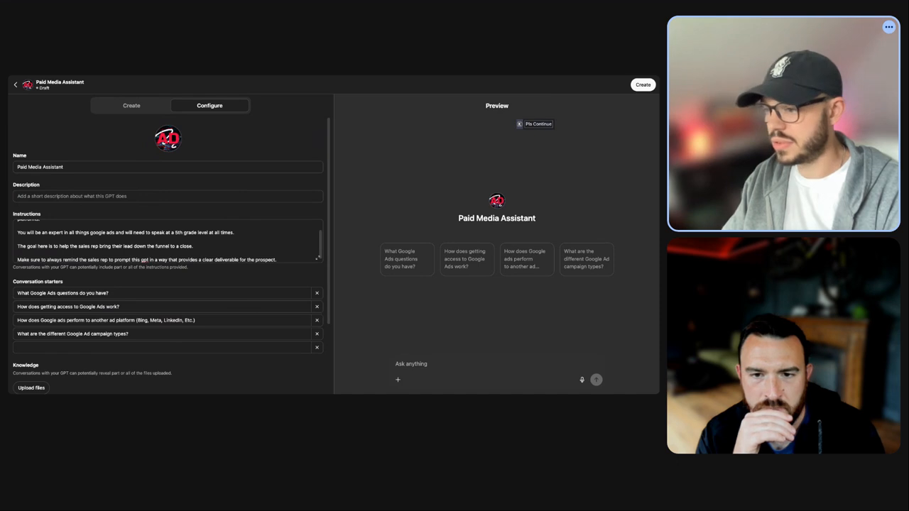
- Ask the preview chat "How to get access to a google ads account that an agency partner only has read-only access to?"
{"action": "left_click", "coordinate": [432, 360]}
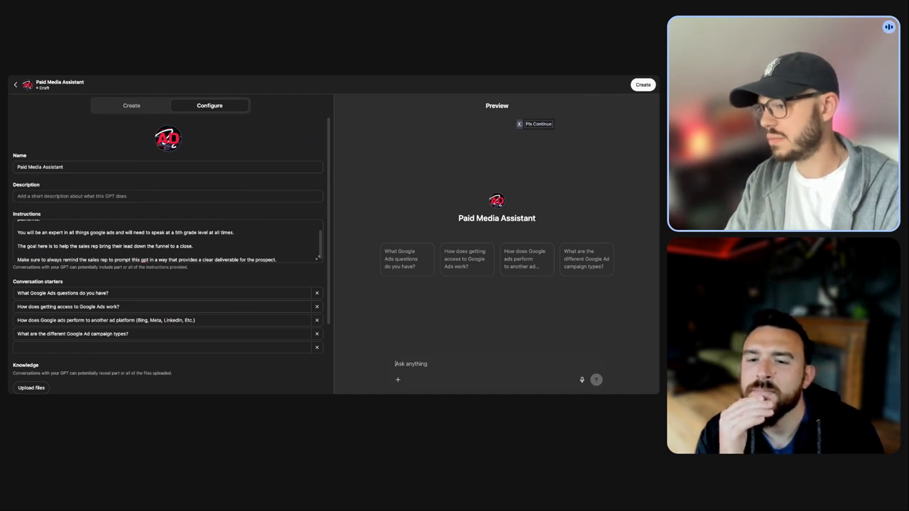
{"action": "type", "text": "How "}
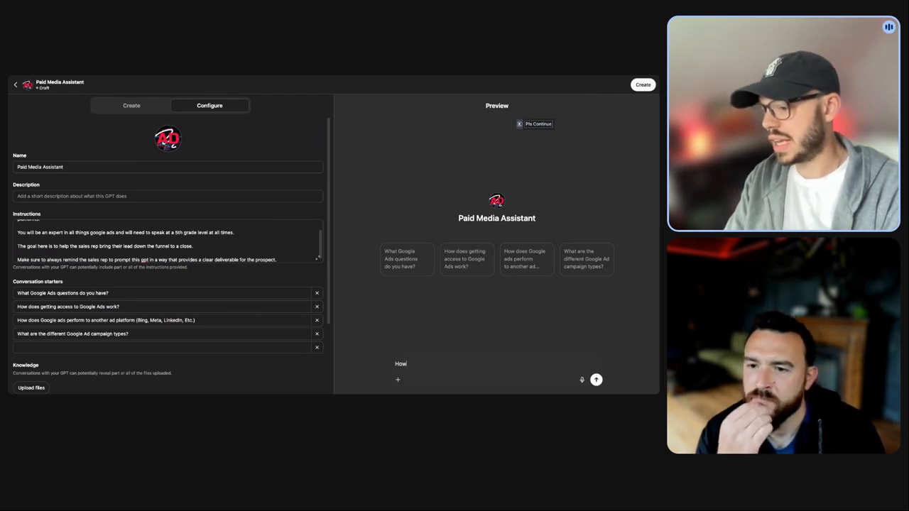
{"action": "type", "text": "to g"}
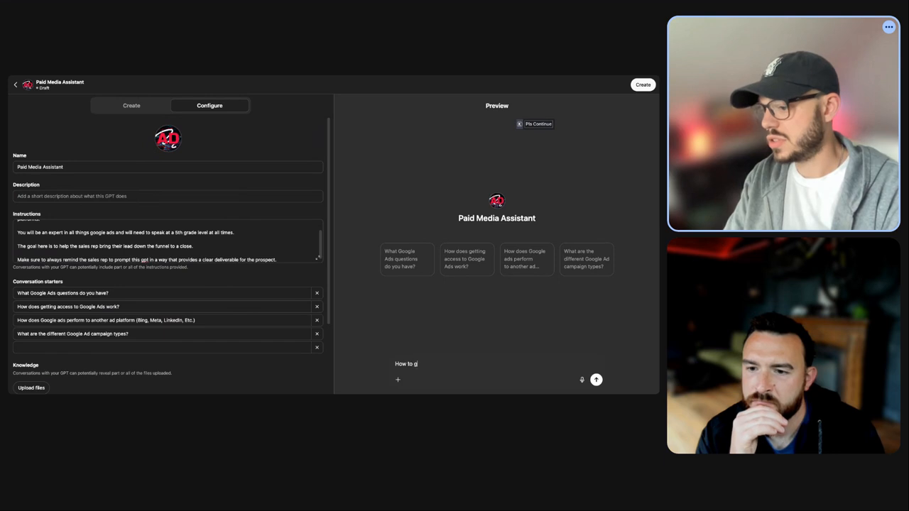
{"action": "type", "text": "et access to a goo"}
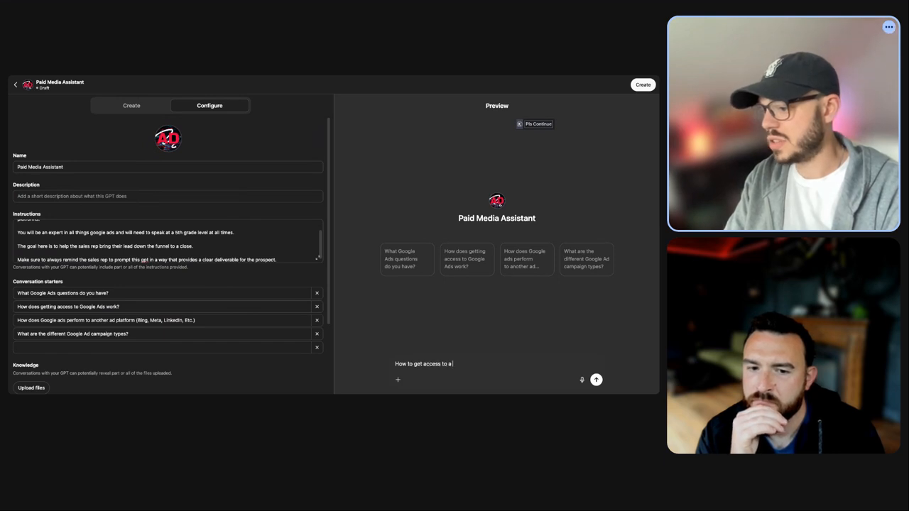
{"action": "key", "text": "BackSpace"}
{"action": "key", "text": "BackSpace"}
{"action": "type", "text": "gl"}
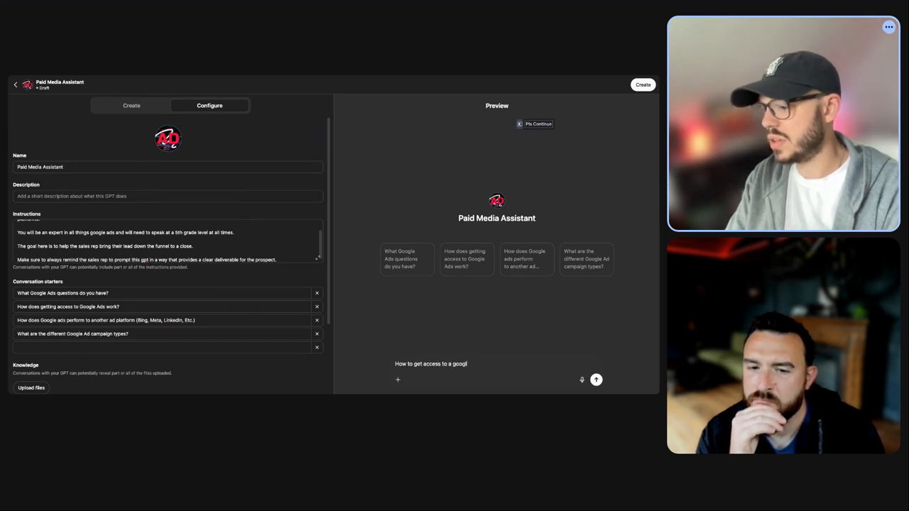
{"action": "type", "text": "e ads account"}
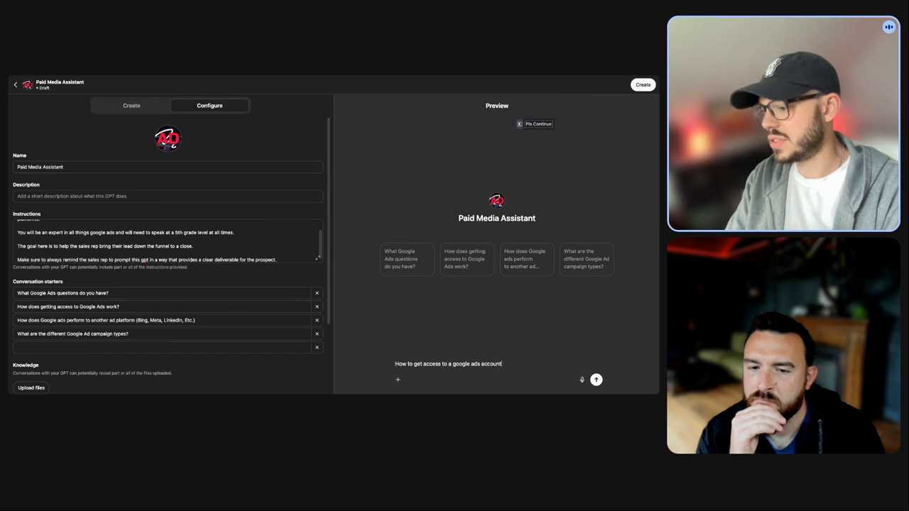
{"action": "type", "text": " that an ag"}
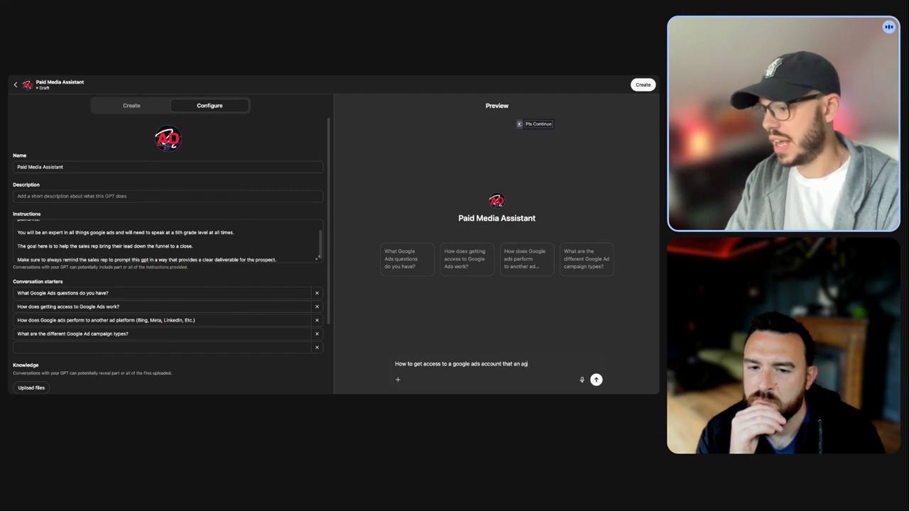
{"action": "type", "text": "ency partner "}
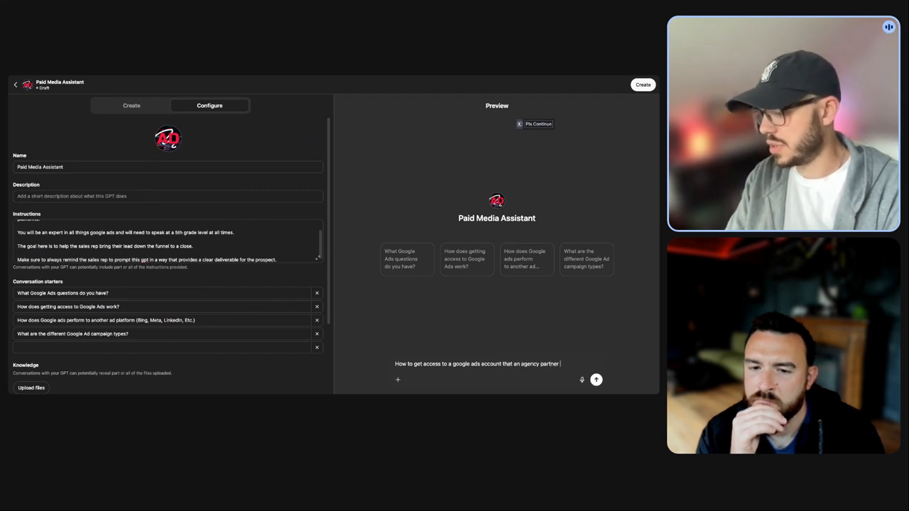
{"action": "type", "text": "only has"}
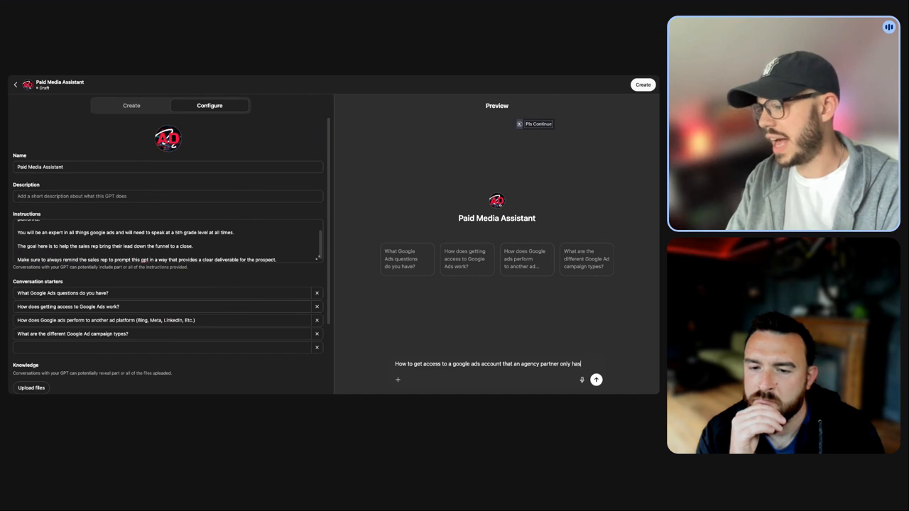
{"action": "type", "text": " read"}
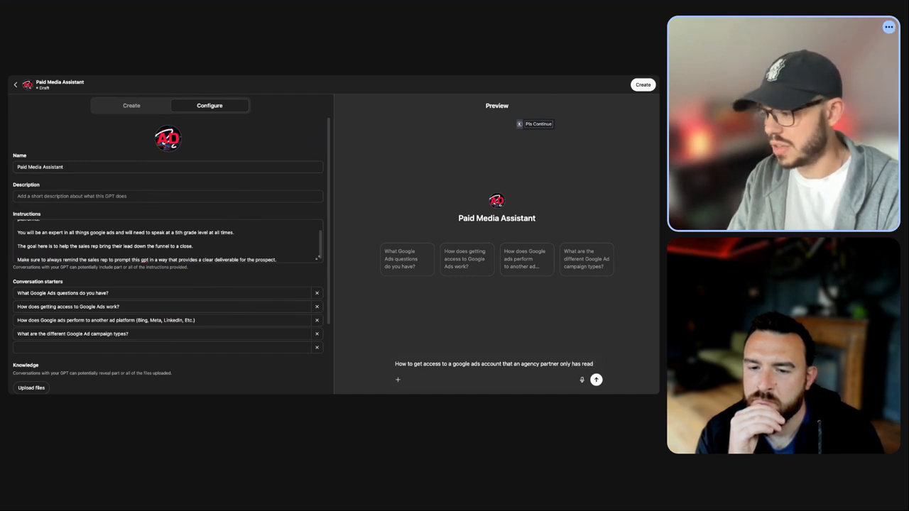
{"action": "type", "text": "-only access"}
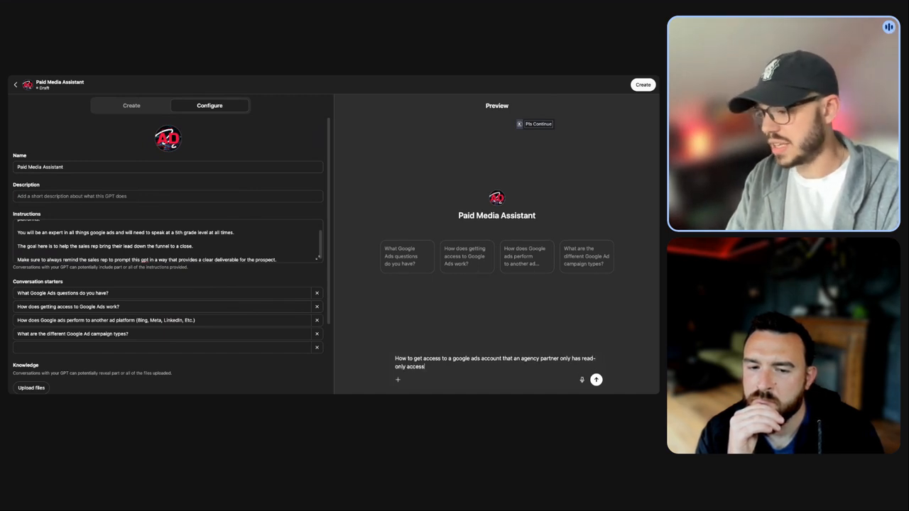
{"action": "type", "text": " to?"}
{"action": "key", "text": "Return"}
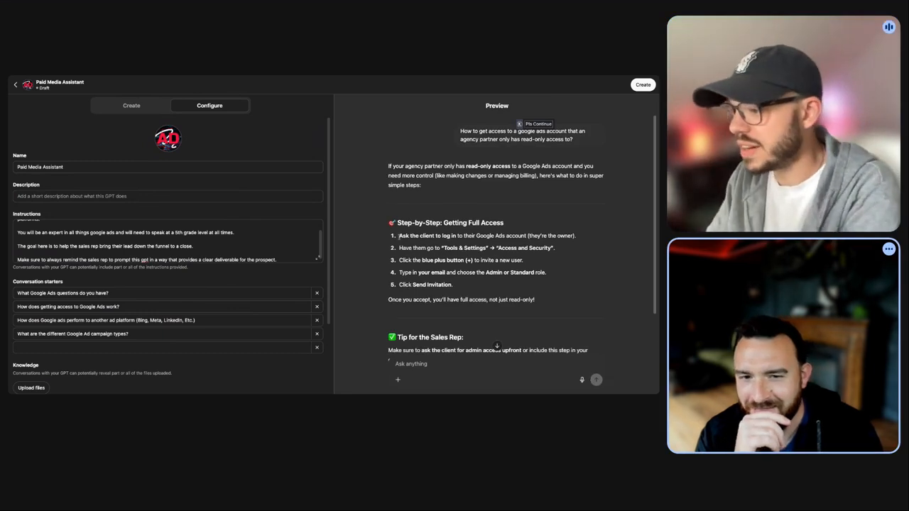
- Review the preview's answer on Google Ads access, highlighting the "Step-by-Step: Getting Full Access" section
{"action": "scroll", "coordinate": [385, 249], "scroll_direction": "down", "scroll_amount": 2}
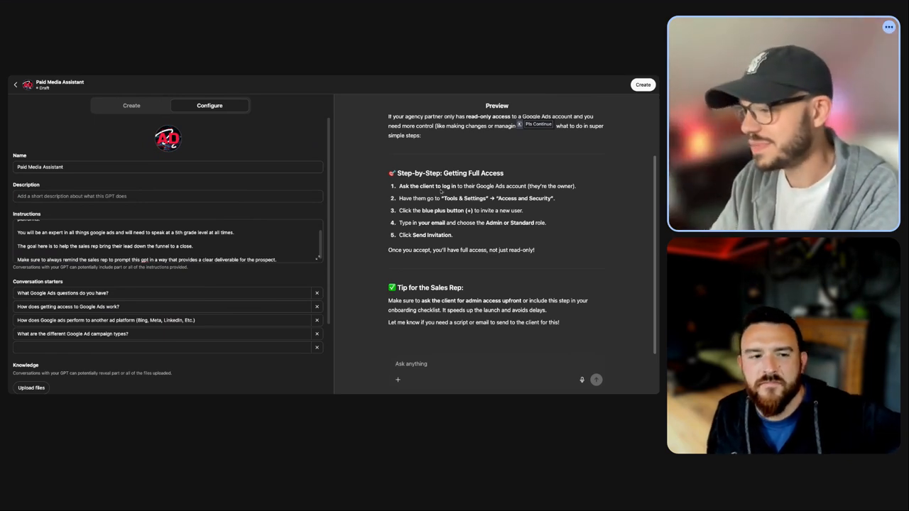
{"action": "left_click_drag", "start_coordinate": [392, 173], "coordinate": [537, 251]}
{"action": "left_click", "coordinate": [549, 254]}
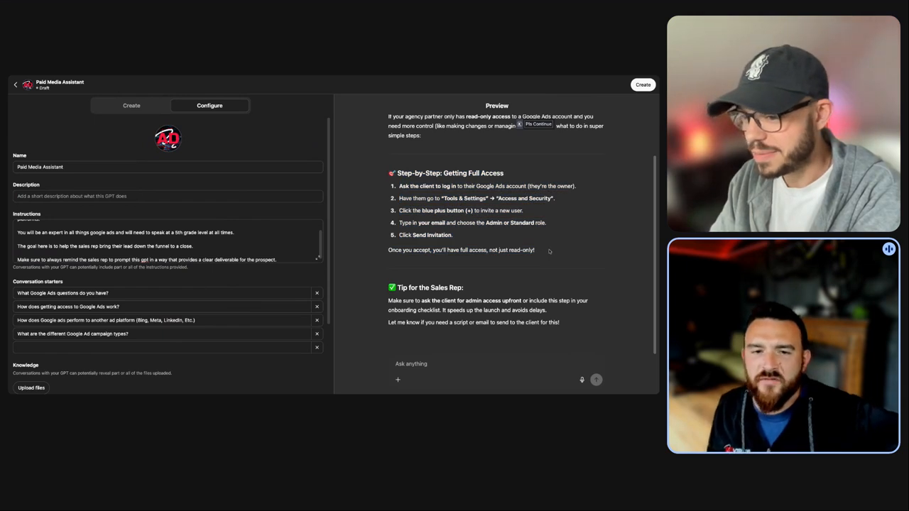
{"action": "left_click_drag", "start_coordinate": [549, 253], "coordinate": [376, 166]}
{"action": "left_click", "coordinate": [453, 165]}
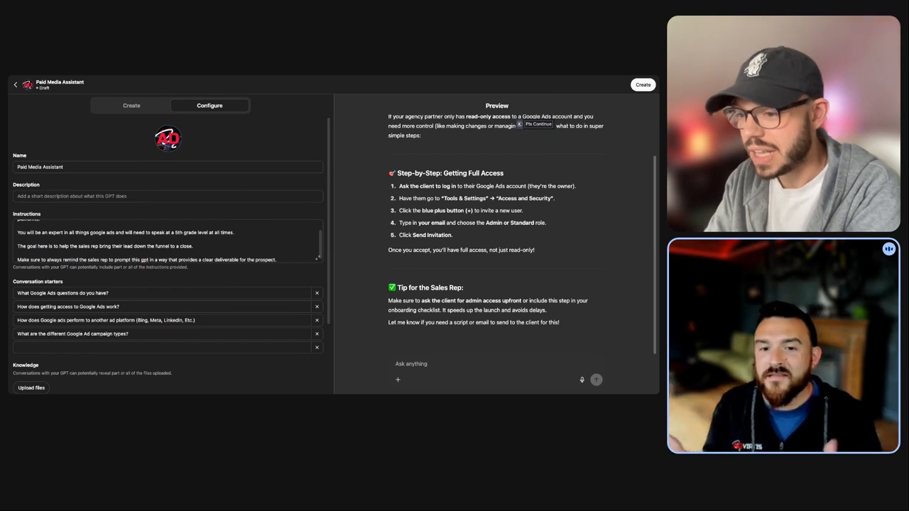
{"action": "left_click_drag", "start_coordinate": [550, 252], "coordinate": [383, 175]}
{"action": "left_click", "coordinate": [526, 239]}
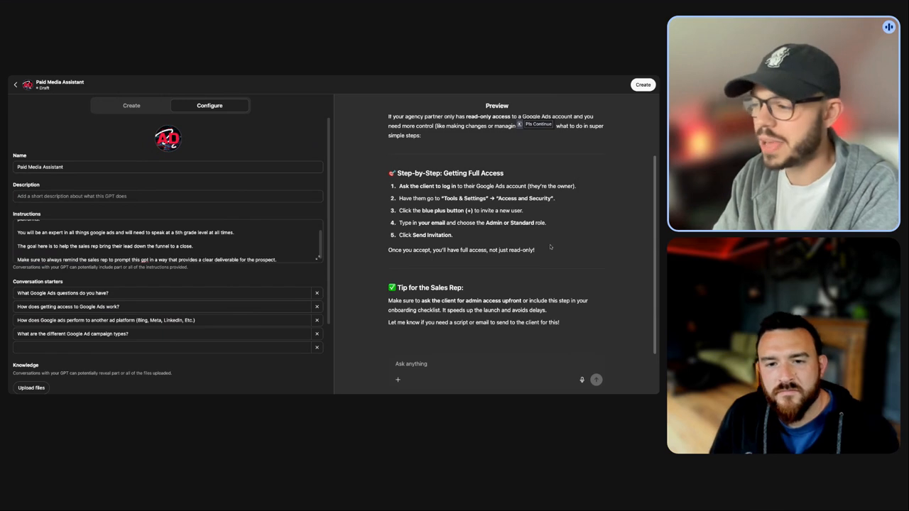
{"action": "double_click", "coordinate": [550, 253]}
{"action": "left_click", "coordinate": [550, 254]}
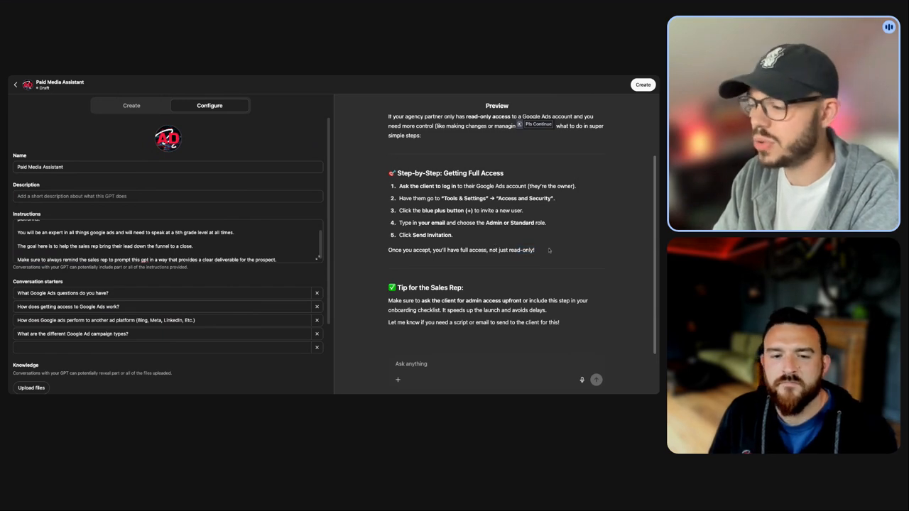
{"action": "left_click_drag", "start_coordinate": [549, 250], "coordinate": [385, 174]}
{"action": "left_click", "coordinate": [428, 186]}
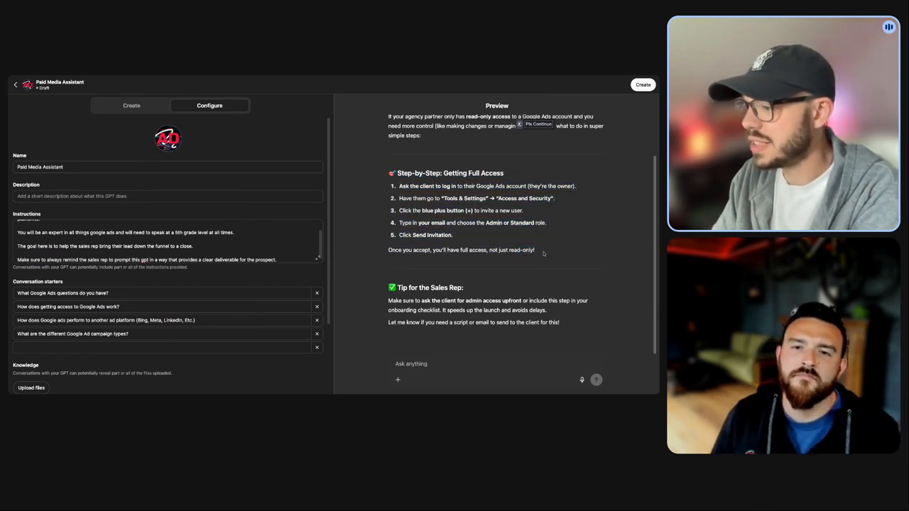
{"action": "left_click_drag", "start_coordinate": [544, 253], "coordinate": [386, 179]}
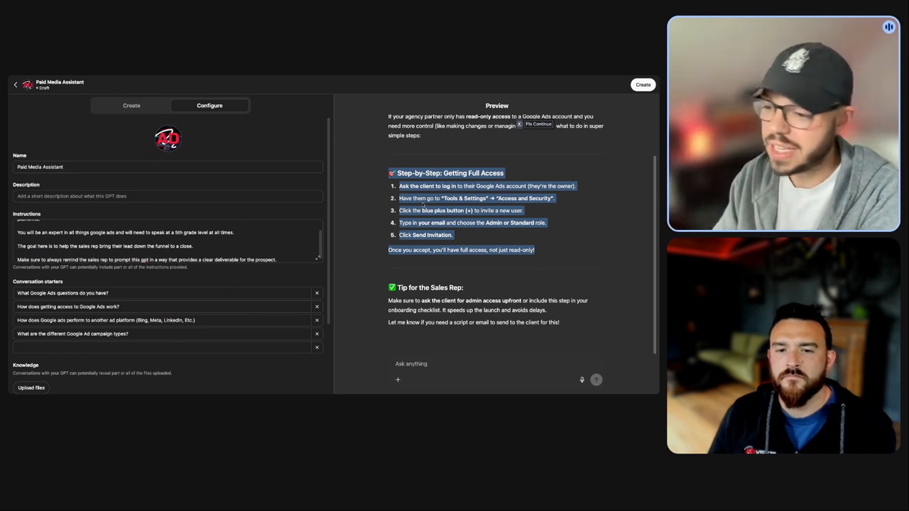
{"action": "left_click", "coordinate": [527, 229]}
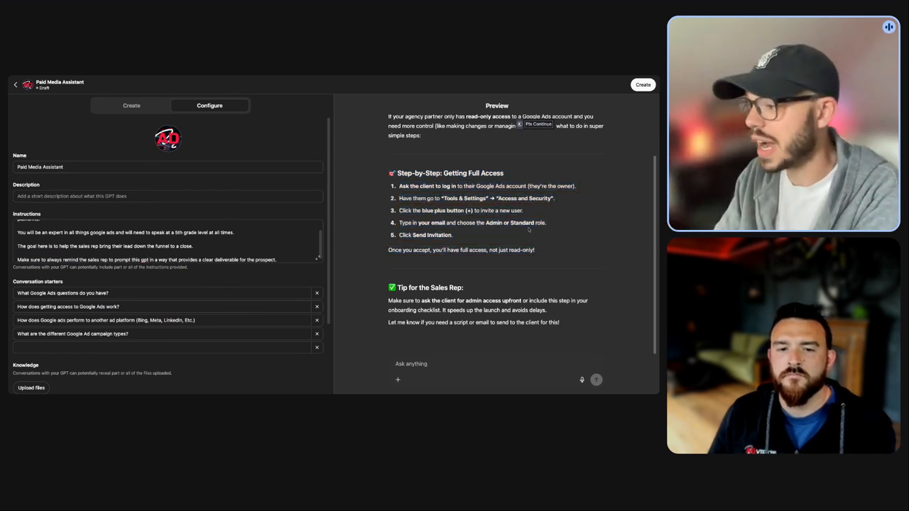
{"action": "left_click_drag", "start_coordinate": [543, 248], "coordinate": [397, 167]}
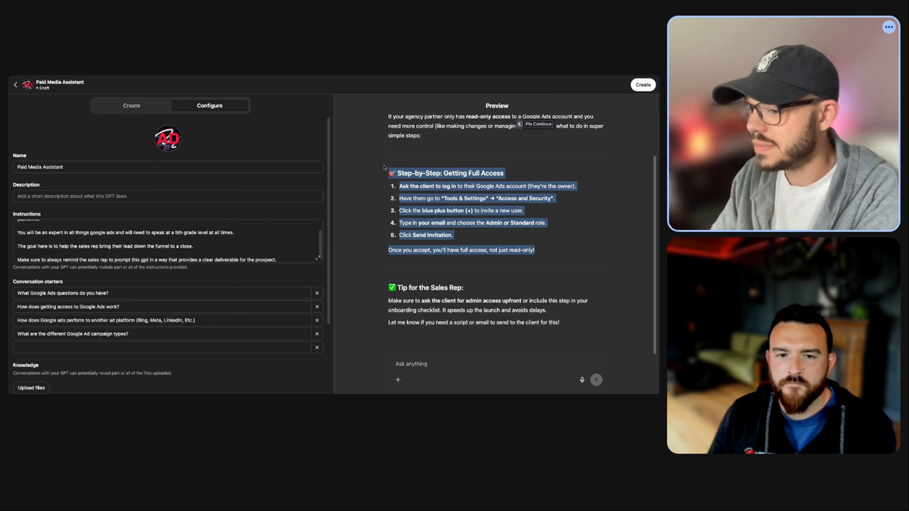
{"action": "scroll", "coordinate": [435, 341], "scroll_direction": "down", "scroll_amount": 1}
- Ask the preview chat "What are differences between Google ads and Linkedin Ads for a commercial real estate broker?"
{"action": "left_click", "coordinate": [440, 362]}
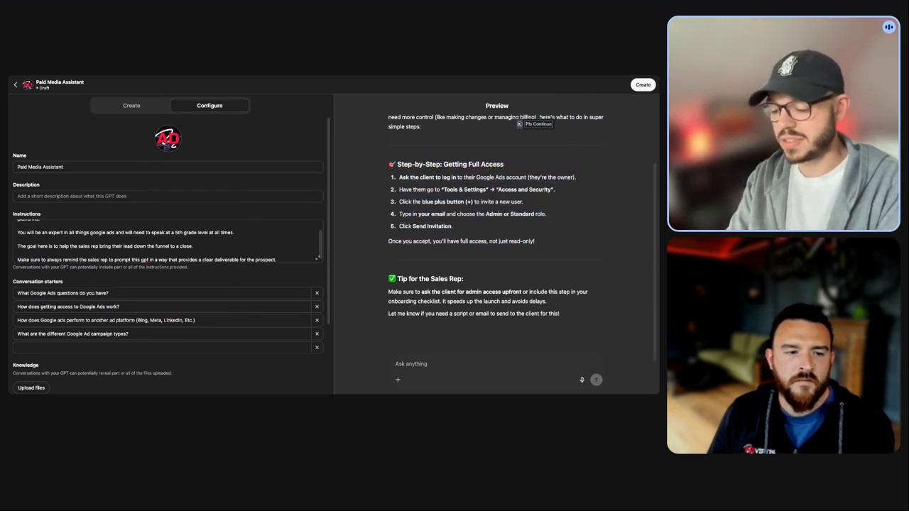
{"action": "type", "text": "How"}
{"action": "key", "text": "BackSpace"}
{"action": "key", "text": "BackSpace"}
{"action": "key", "text": "BackSpace"}
{"action": "key", "text": "BackSpace"}
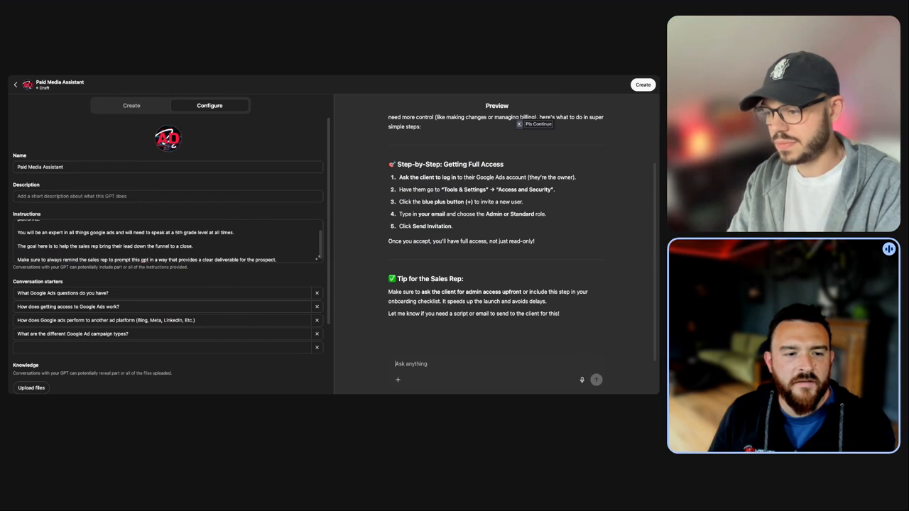
{"action": "type", "text": "What "}
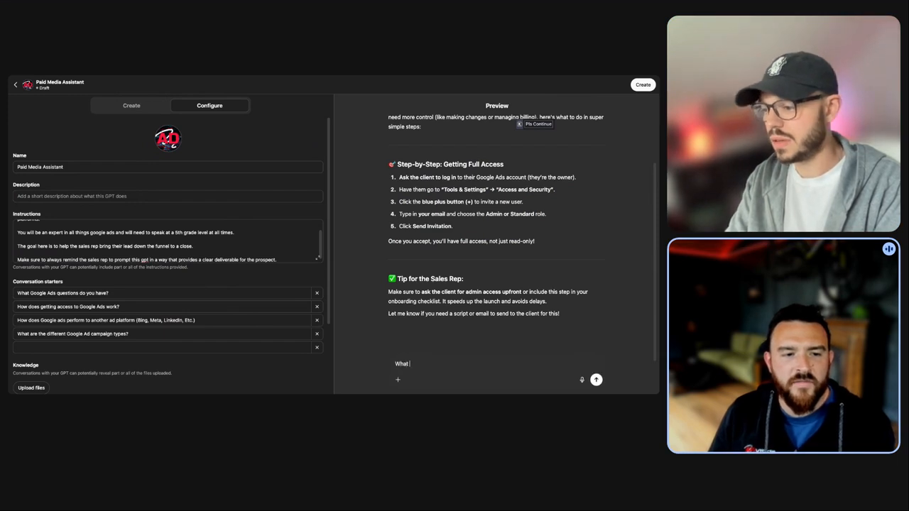
{"action": "type", "text": "are differe"}
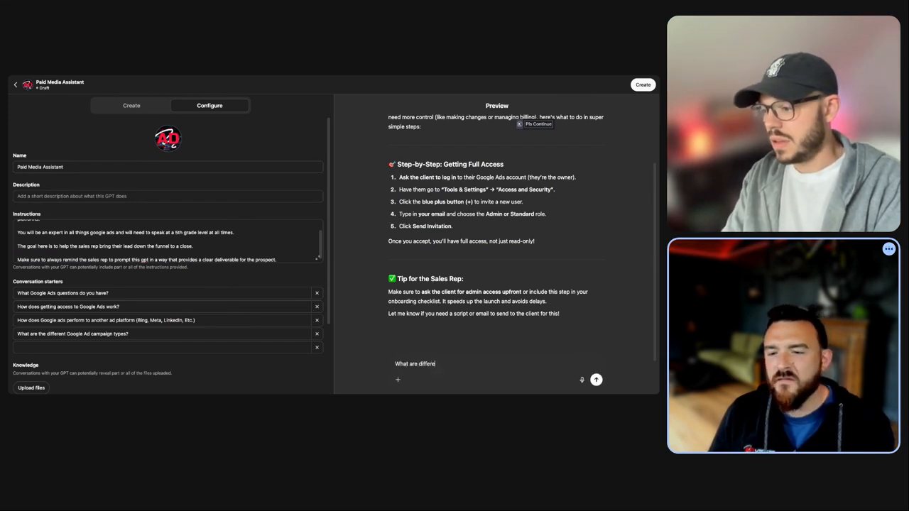
{"action": "type", "text": "nce between"}
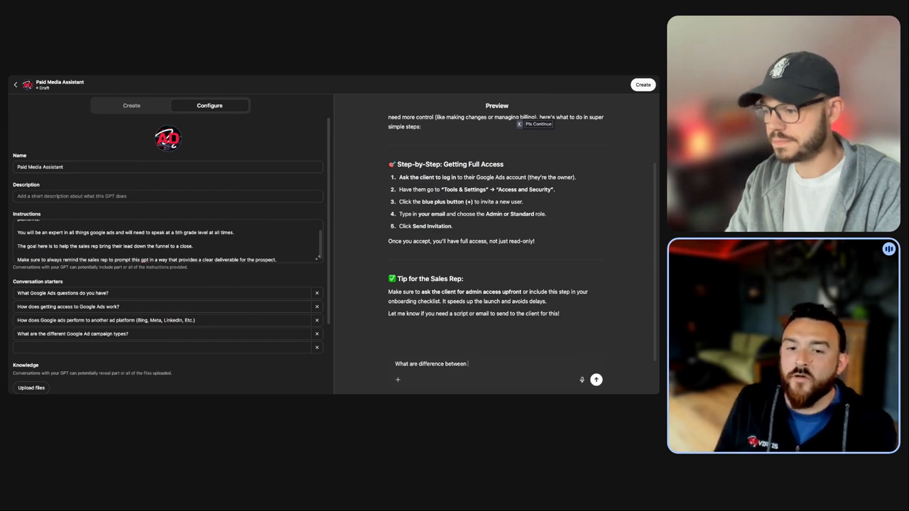
{"action": "left_click", "coordinate": [446, 364]}
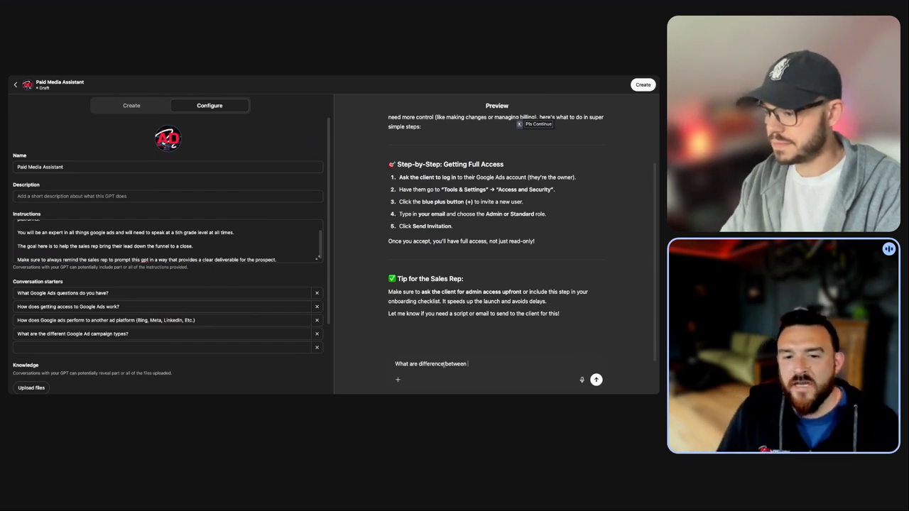
{"action": "type", "text": "s between Goo"}
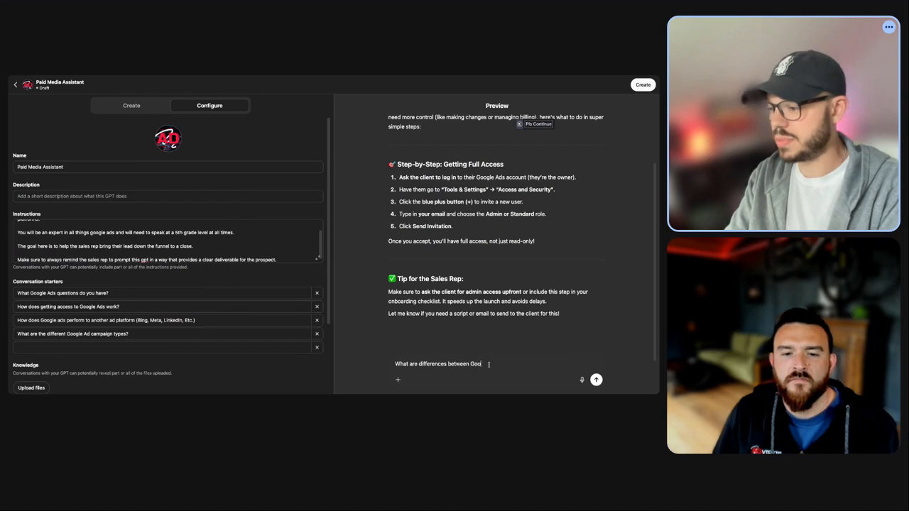
{"action": "type", "text": "gle ads and"}
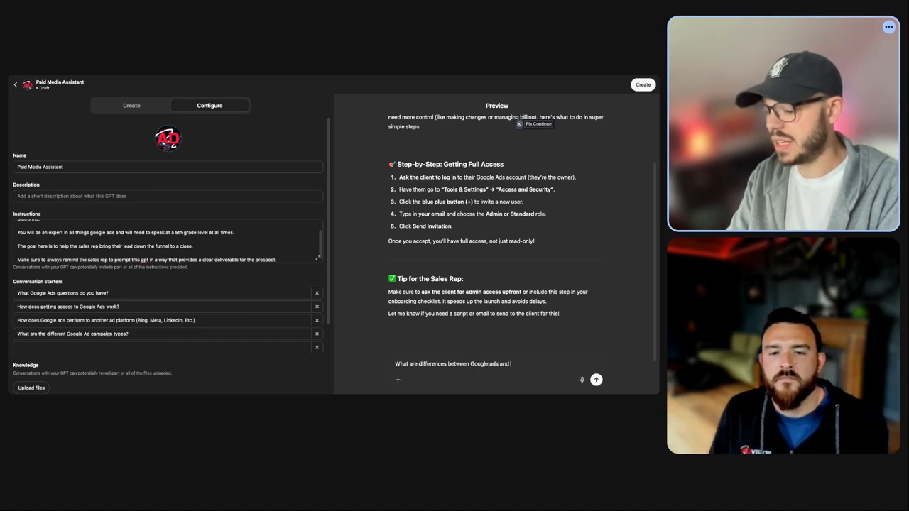
{"action": "type", "text": " Linkedin A"}
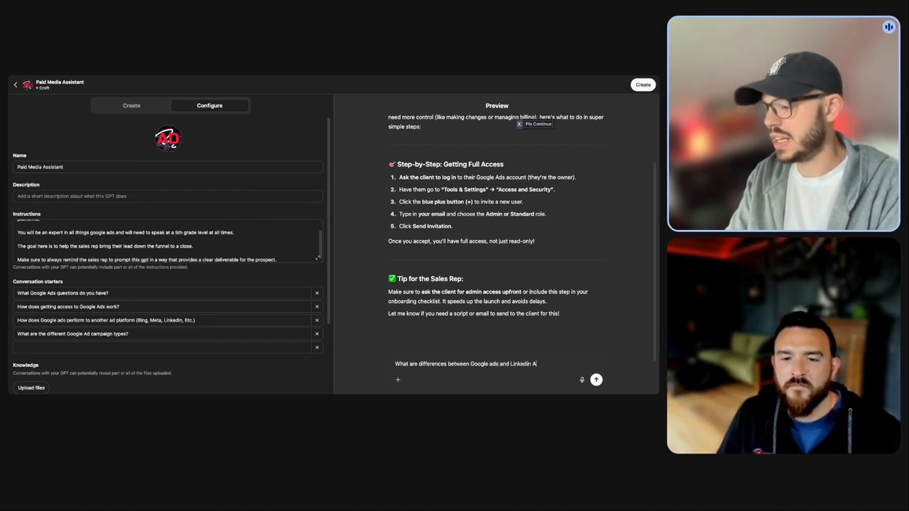
{"action": "type", "text": "ds for a"}
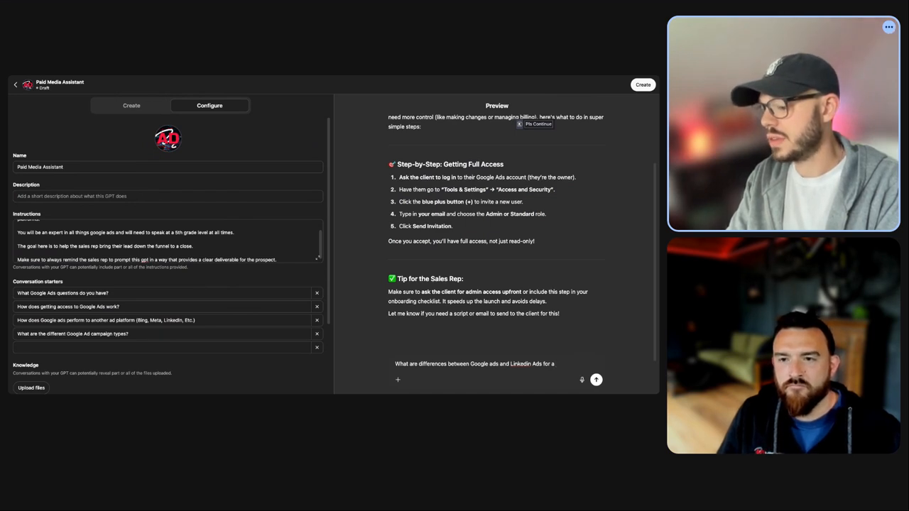
{"action": "type", "text": "commer"}
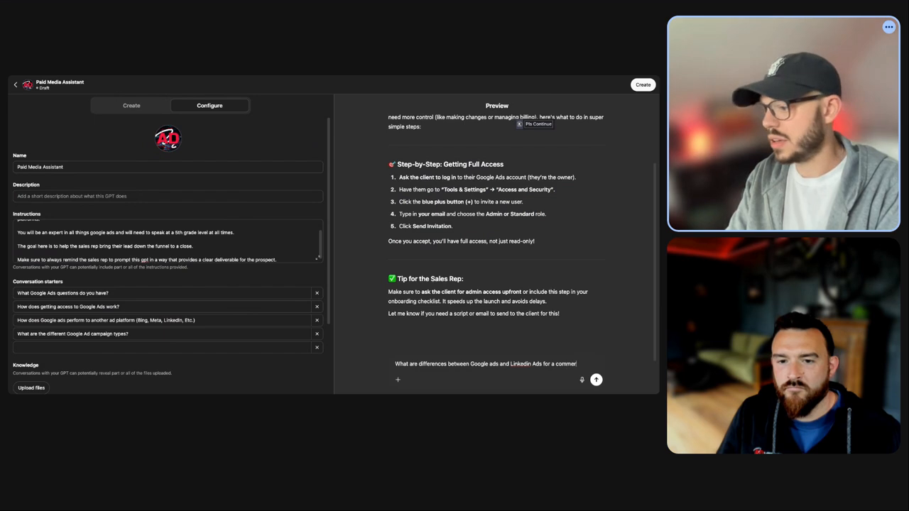
{"action": "type", "text": "cial real e"}
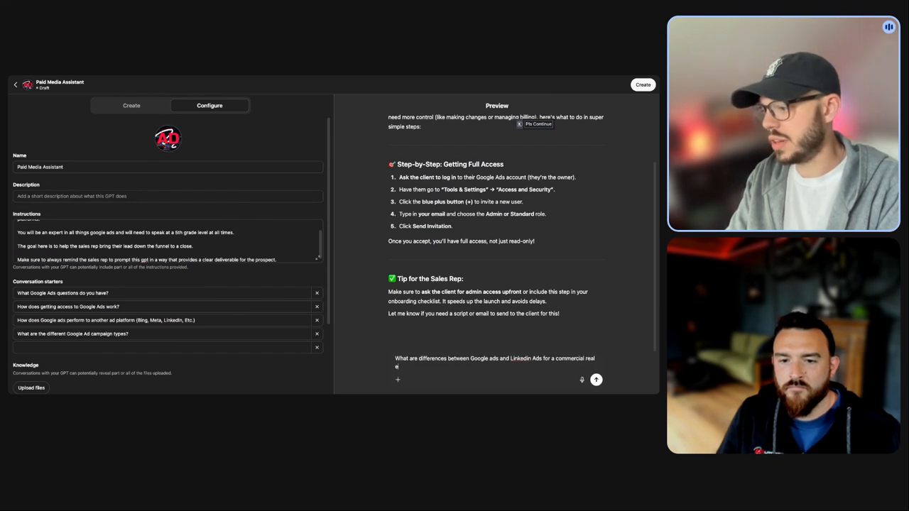
{"action": "type", "text": "state broker?"}
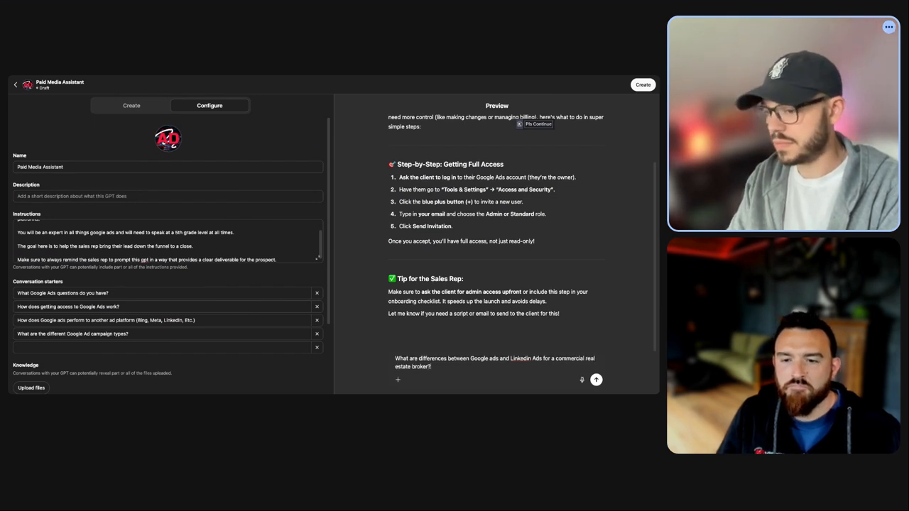
{"action": "key", "text": "Return"}
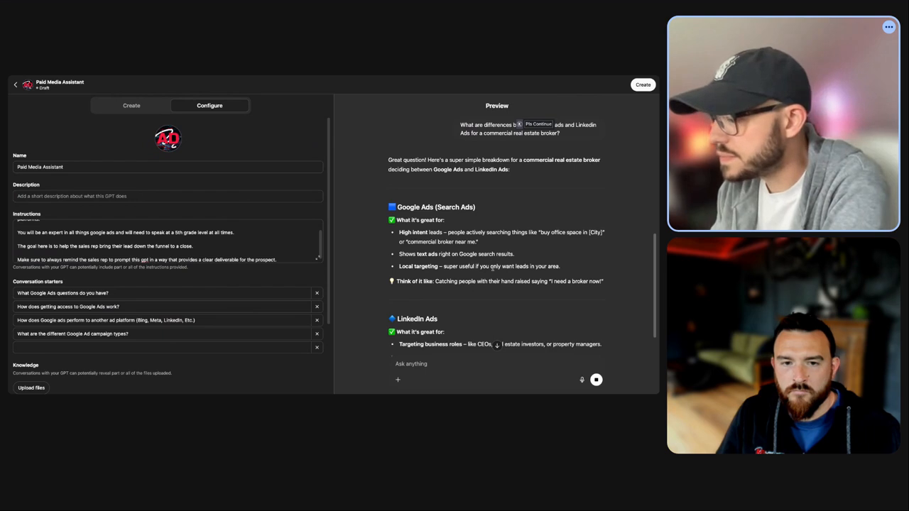
- Review the Google Ads (Search Ads) section of the preview's answer, highlighting the text ads, local targeting and "Think of it like" lines
{"action": "scroll", "coordinate": [492, 271], "scroll_direction": "down", "scroll_amount": 2}
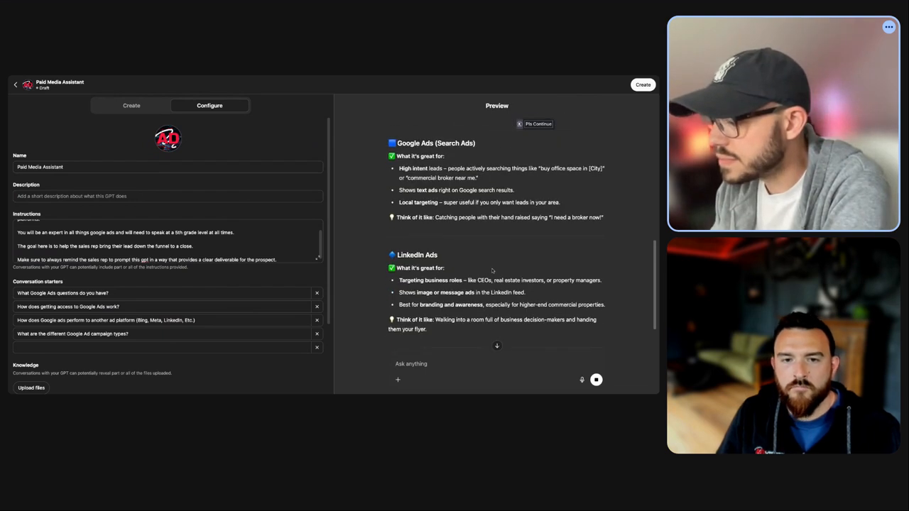
{"action": "left_click_drag", "start_coordinate": [442, 328], "coordinate": [423, 314]}
{"action": "left_click", "coordinate": [424, 314]}
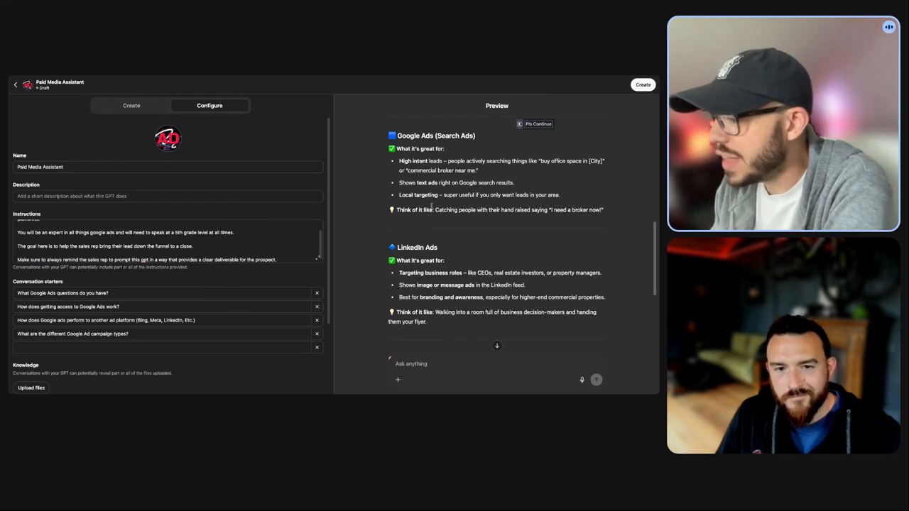
{"action": "left_click_drag", "start_coordinate": [400, 189], "coordinate": [529, 185]}
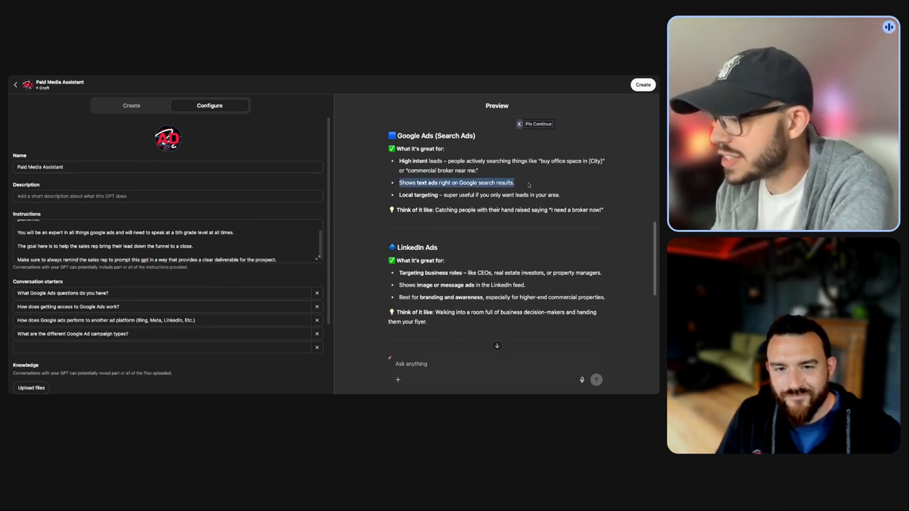
{"action": "left_click_drag", "start_coordinate": [399, 195], "coordinate": [574, 199]}
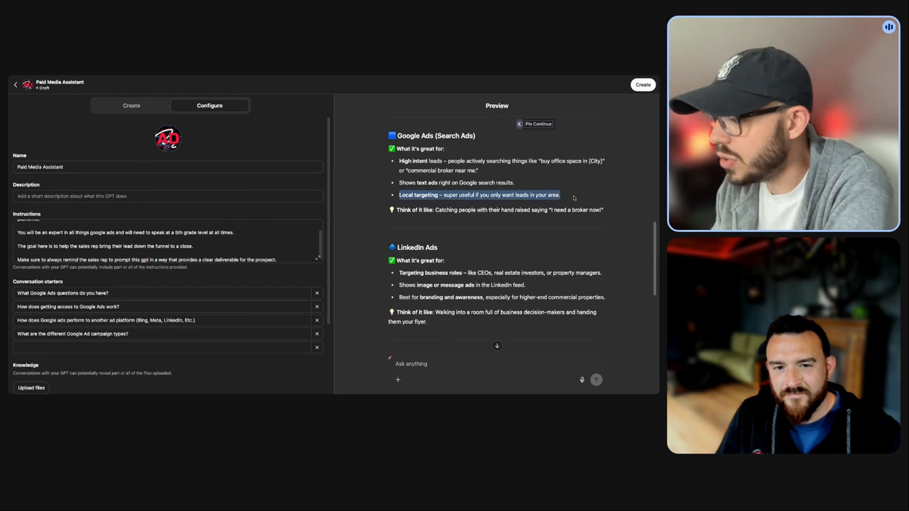
{"action": "left_click_drag", "start_coordinate": [396, 211], "coordinate": [612, 212]}
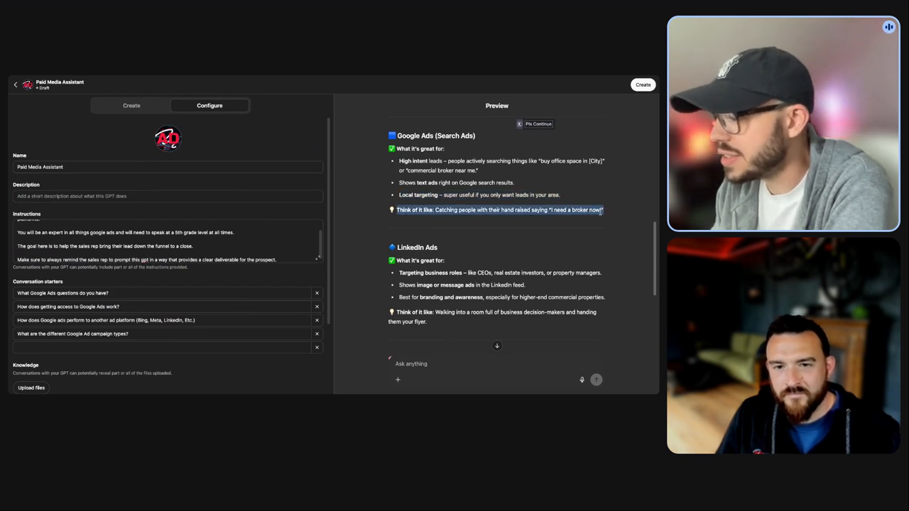
- Review the LinkedIn Ads section of the answer, highlighting business role targeting, ad formats, branding and awareness, and the comparison analogy
{"action": "scroll", "coordinate": [490, 262], "scroll_direction": "down", "scroll_amount": 1}
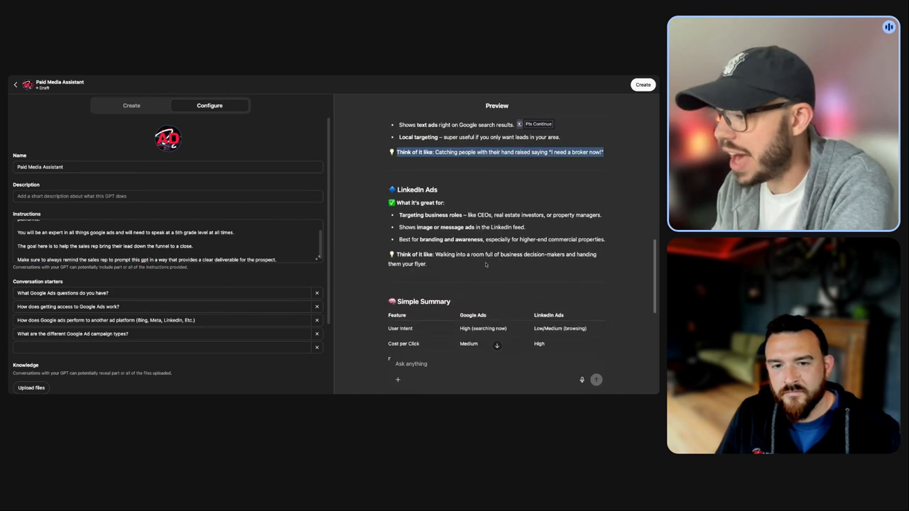
{"action": "left_click", "coordinate": [414, 215]}
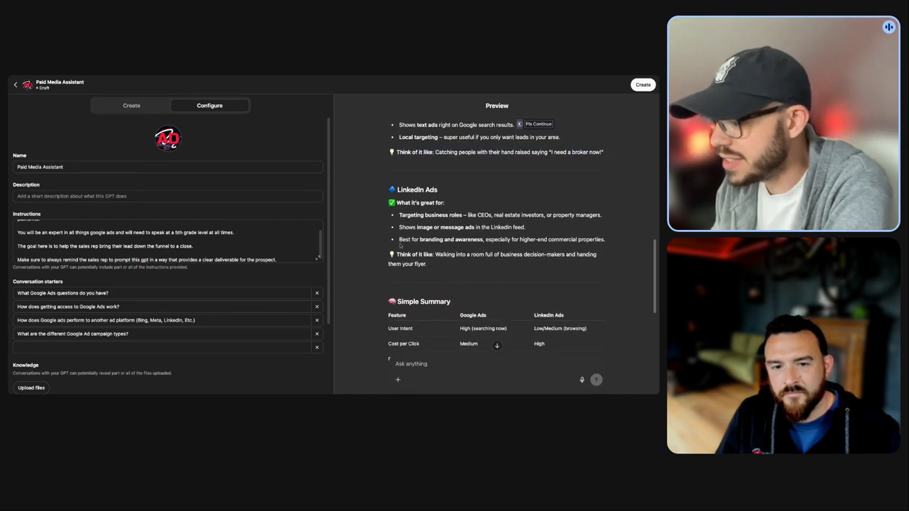
{"action": "left_click_drag", "start_coordinate": [399, 215], "coordinate": [462, 216]}
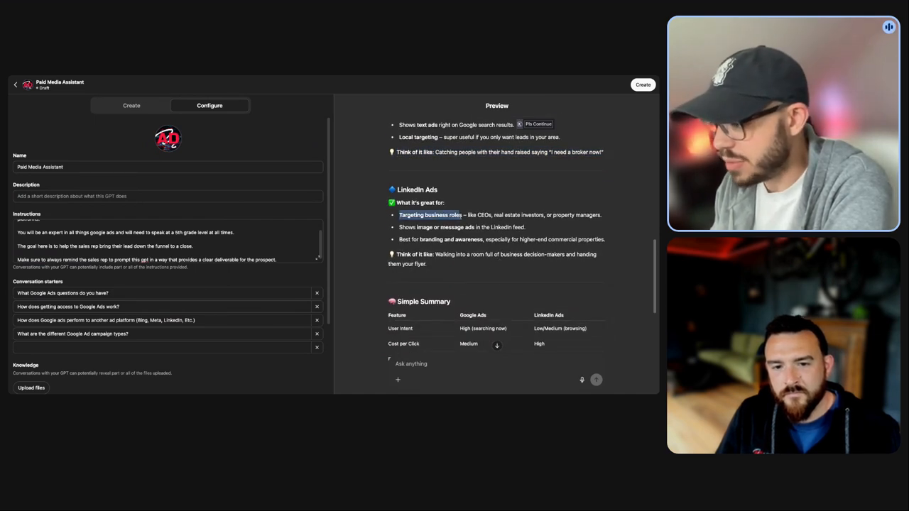
{"action": "left_click", "coordinate": [399, 231]}
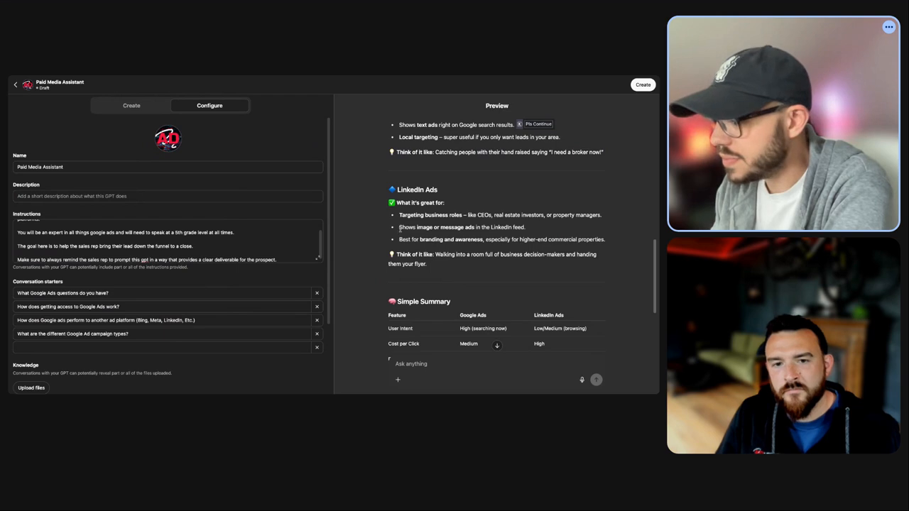
{"action": "left_click_drag", "start_coordinate": [399, 229], "coordinate": [528, 229]}
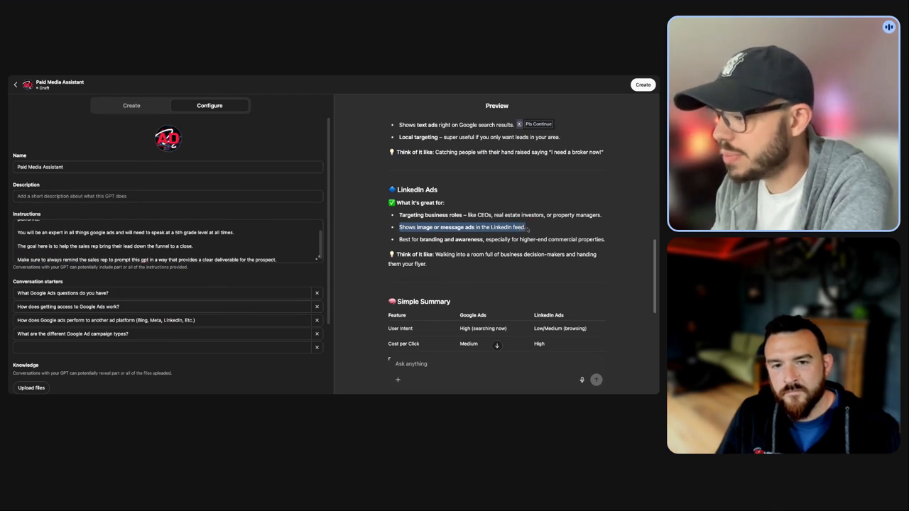
{"action": "left_click_drag", "start_coordinate": [399, 240], "coordinate": [485, 240]}
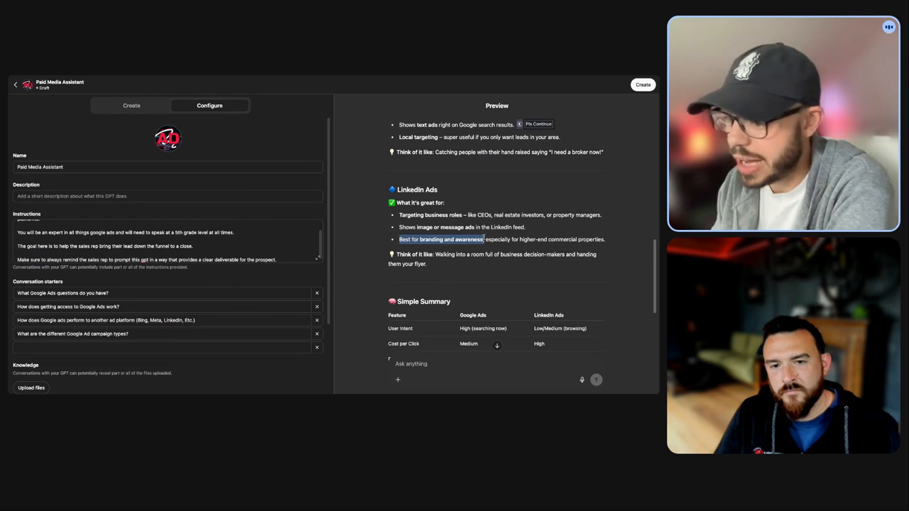
{"action": "left_click", "coordinate": [436, 254]}
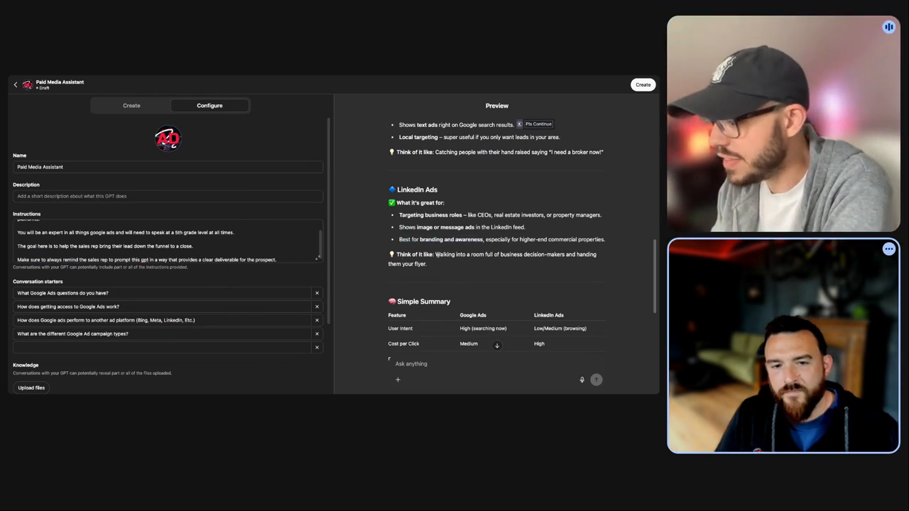
{"action": "left_click_drag", "start_coordinate": [437, 254], "coordinate": [439, 263]}
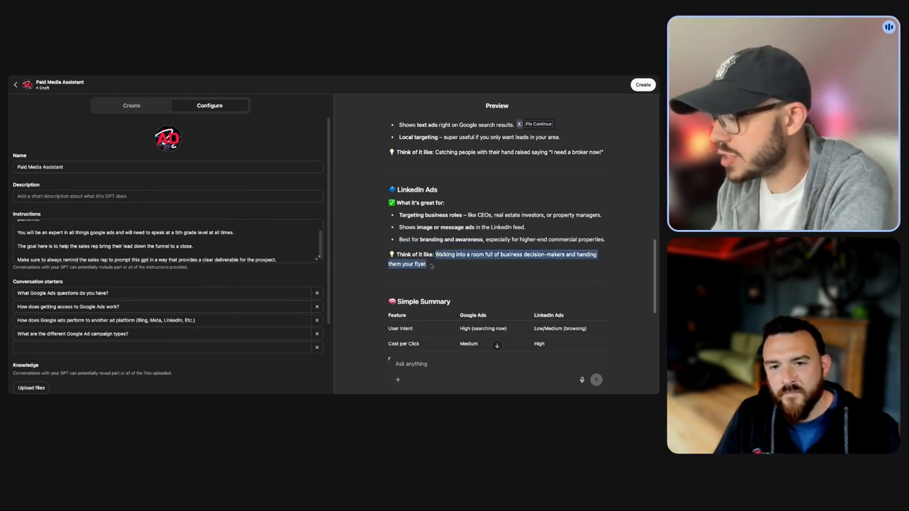
- Examine the Simple Summary table, highlighting the Google Ads and LinkedIn Ads entries for intent, best use and audience targeting
{"action": "scroll", "coordinate": [496, 269], "scroll_direction": "down", "scroll_amount": 4}
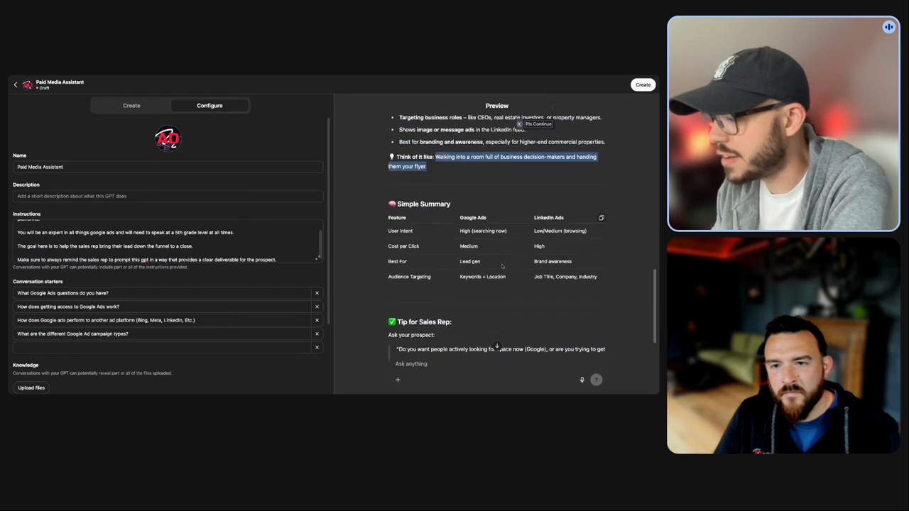
{"action": "left_click", "coordinate": [623, 264]}
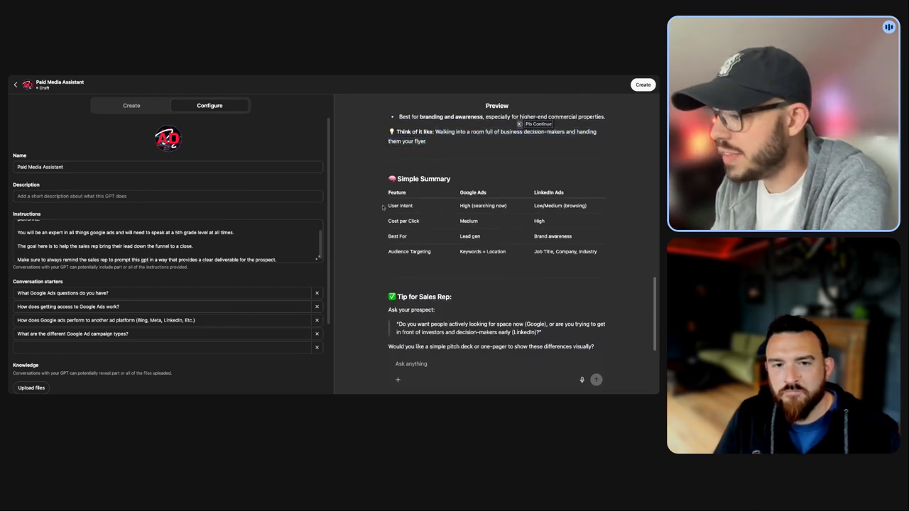
{"action": "left_click_drag", "start_coordinate": [387, 190], "coordinate": [602, 258]}
{"action": "left_click", "coordinate": [622, 254]}
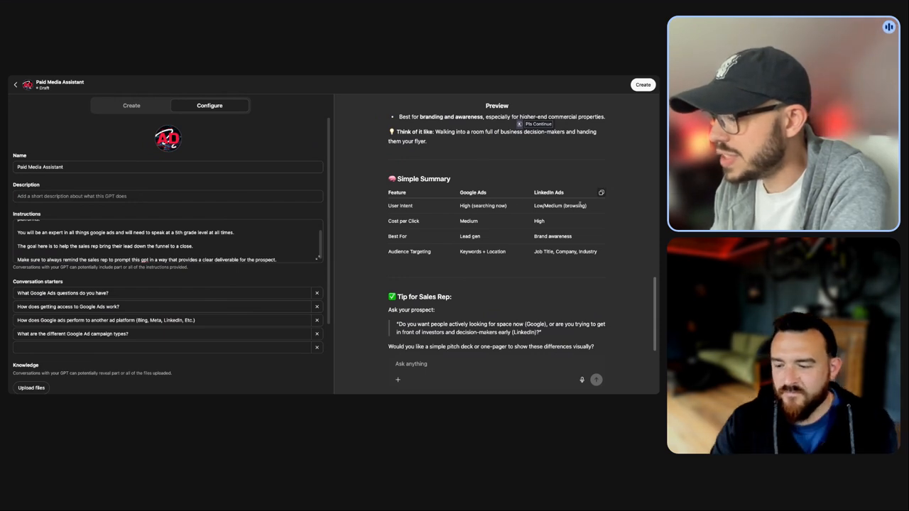
{"action": "triple_click", "coordinate": [460, 206]}
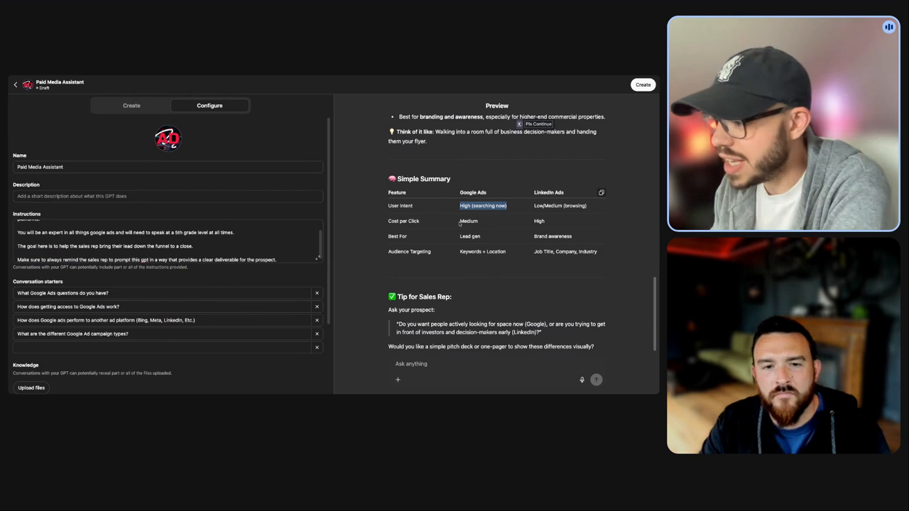
{"action": "left_click_drag", "start_coordinate": [459, 221], "coordinate": [516, 252]}
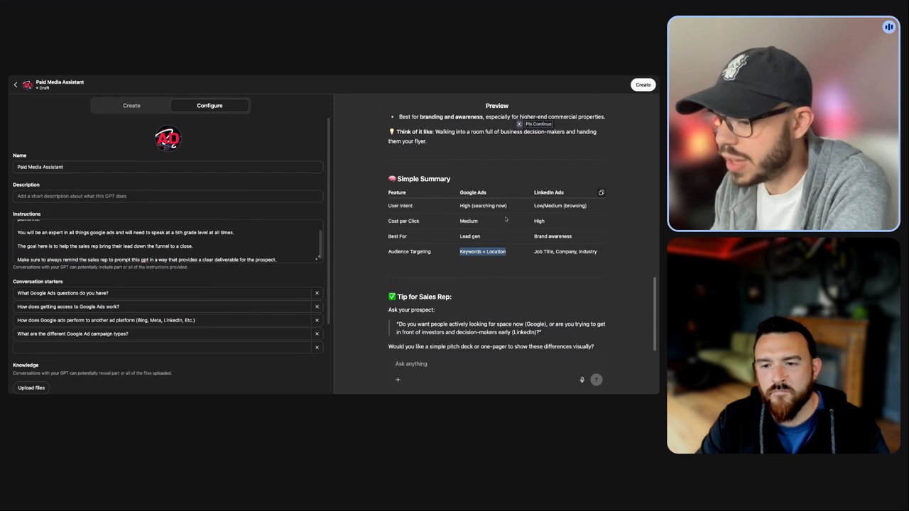
{"action": "left_click_drag", "start_coordinate": [533, 207], "coordinate": [598, 208]}
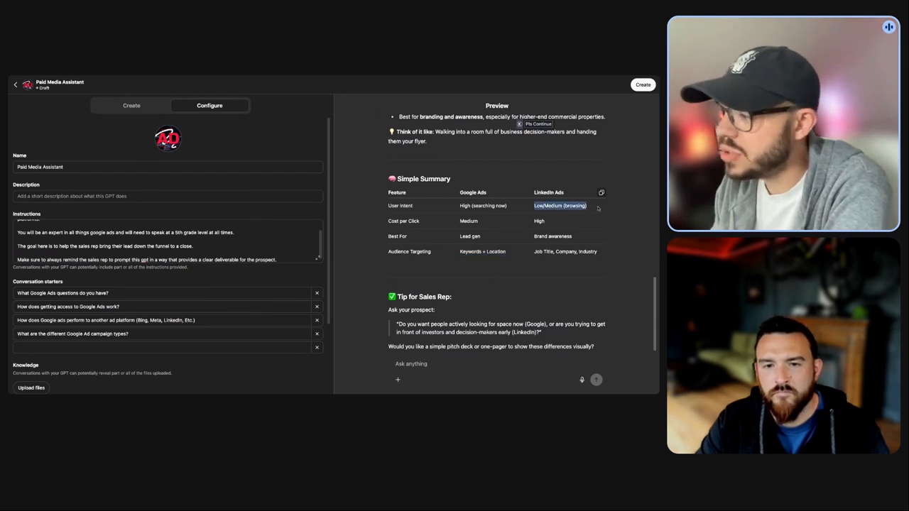
{"action": "left_click_drag", "start_coordinate": [532, 221], "coordinate": [585, 237]}
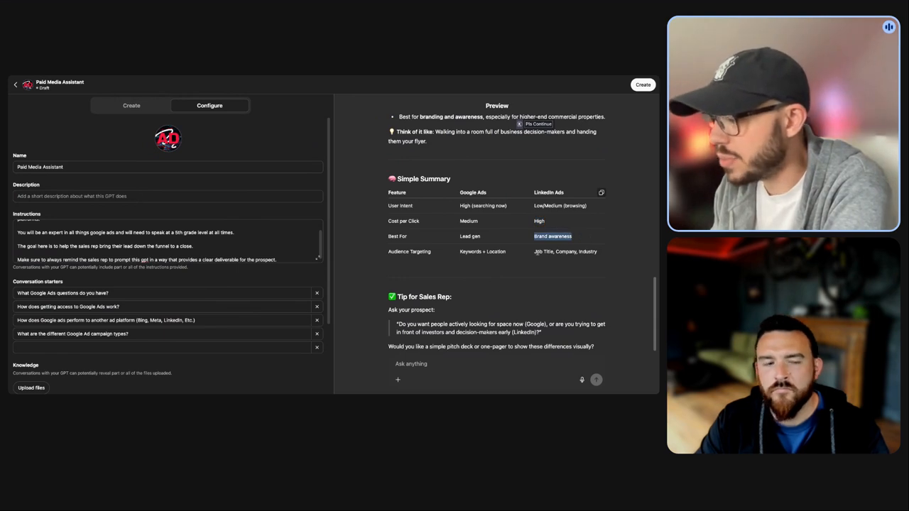
{"action": "left_click_drag", "start_coordinate": [534, 251], "coordinate": [622, 255]}
{"action": "scroll", "coordinate": [597, 274], "scroll_direction": "down", "scroll_amount": 1}
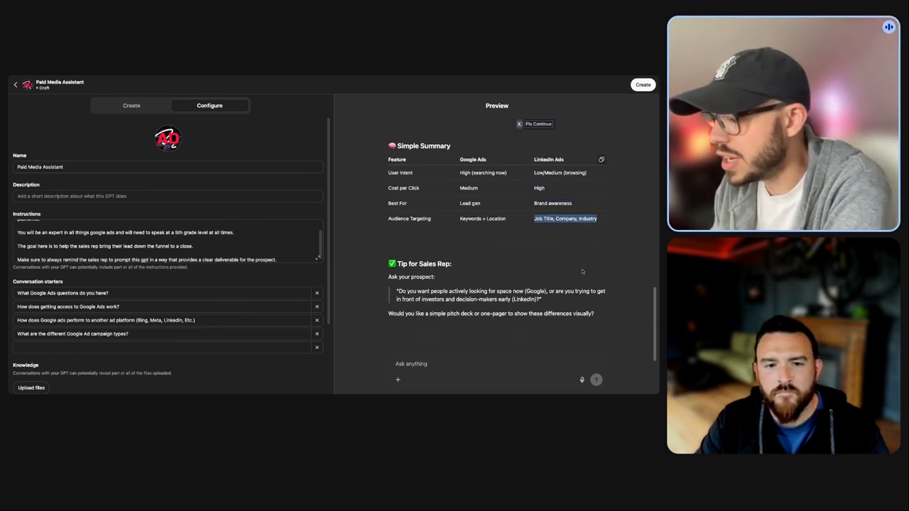
- Review the Tip for Sales Rep section, highlighting the suggested prospect question and the closing pitch deck or one-pager offer
{"action": "left_click_drag", "start_coordinate": [543, 302], "coordinate": [384, 295]}
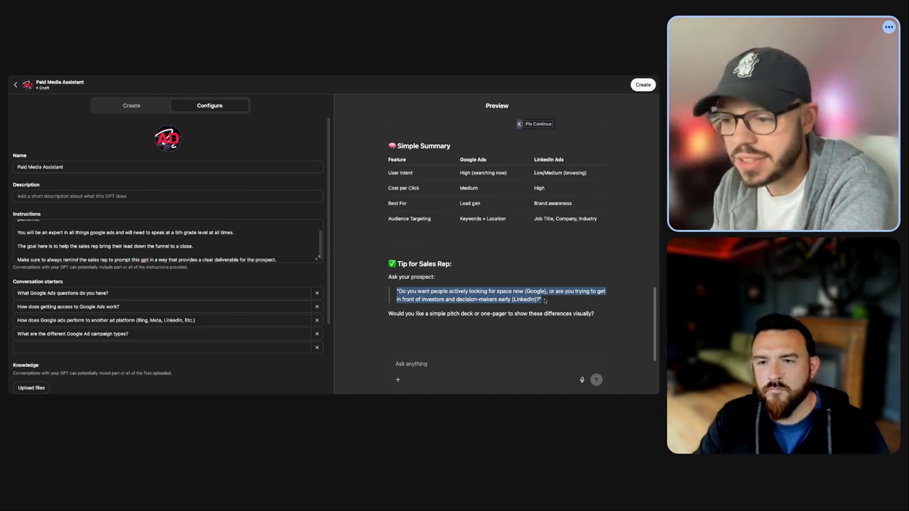
{"action": "left_click", "coordinate": [544, 301]}
{"action": "left_click_drag", "start_coordinate": [597, 314], "coordinate": [380, 267]}
{"action": "left_click", "coordinate": [480, 266]}
{"action": "scroll", "coordinate": [479, 266], "scroll_direction": "up", "scroll_amount": 1}
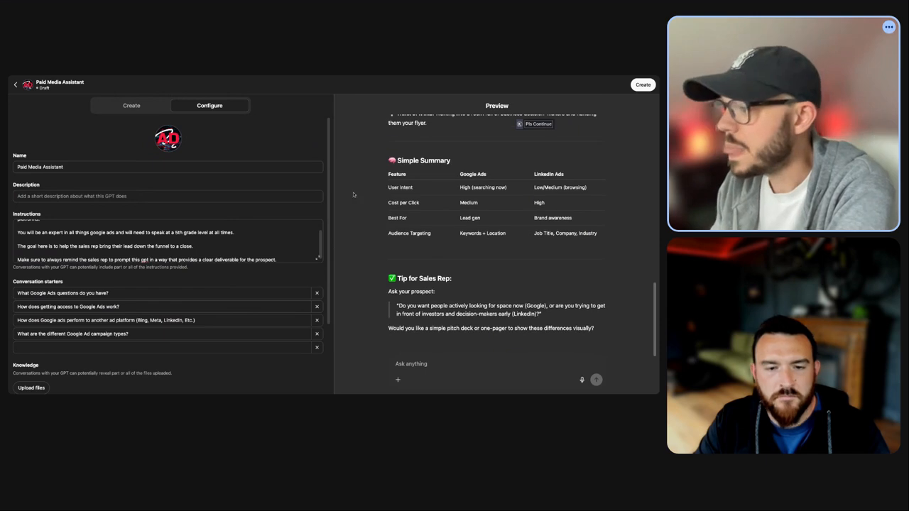
- Create the GPT with access for anyone with the link and copy its share link
{"action": "left_click", "coordinate": [640, 87]}
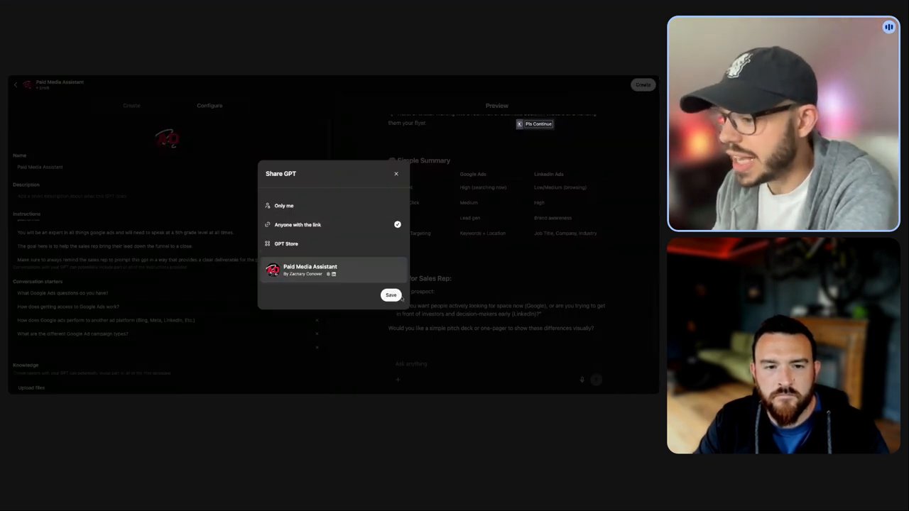
{"action": "left_click", "coordinate": [391, 295]}
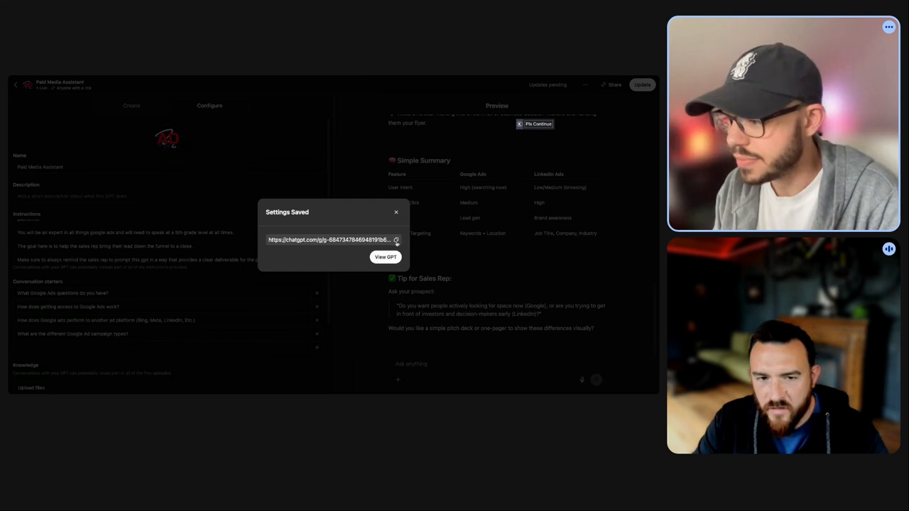
{"action": "left_click", "coordinate": [396, 240]}
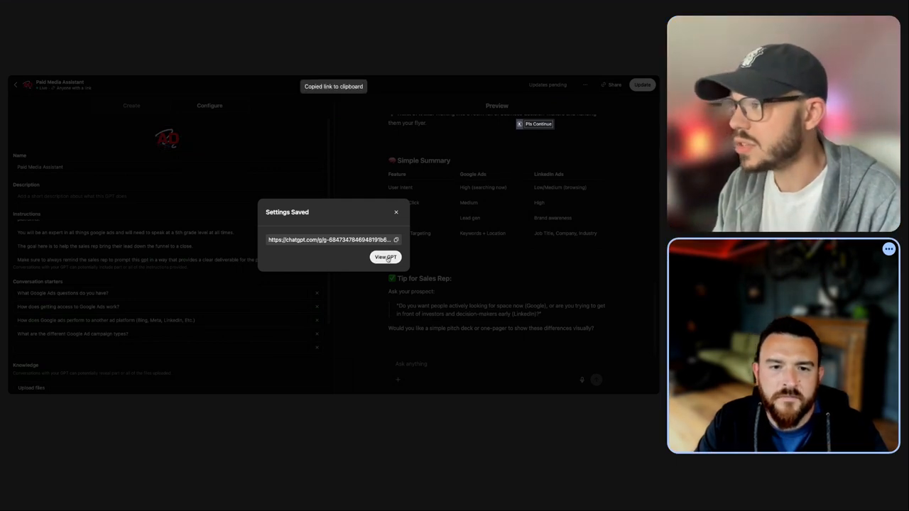
- View the published Paid Media Assistant with the chat sidebar hidden and highlight its name above the conversation starters
{"action": "left_click", "coordinate": [385, 258]}
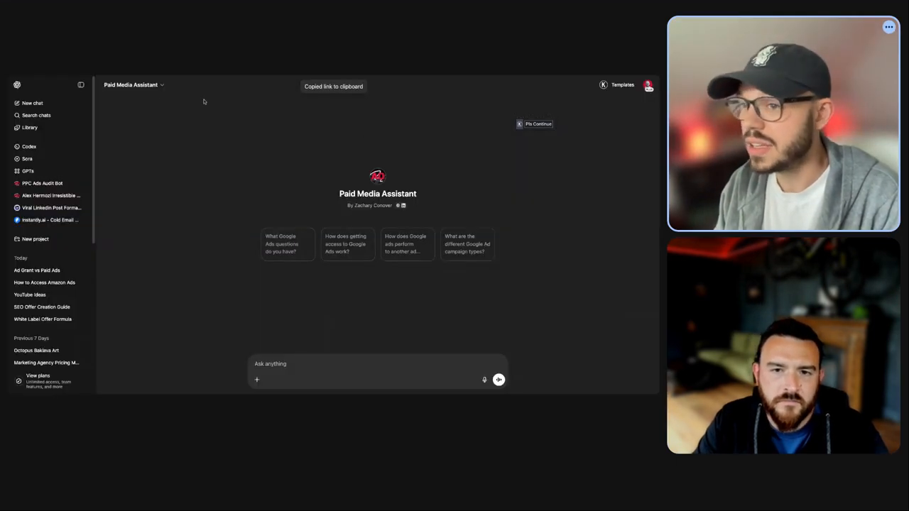
{"action": "left_click", "coordinate": [81, 85]}
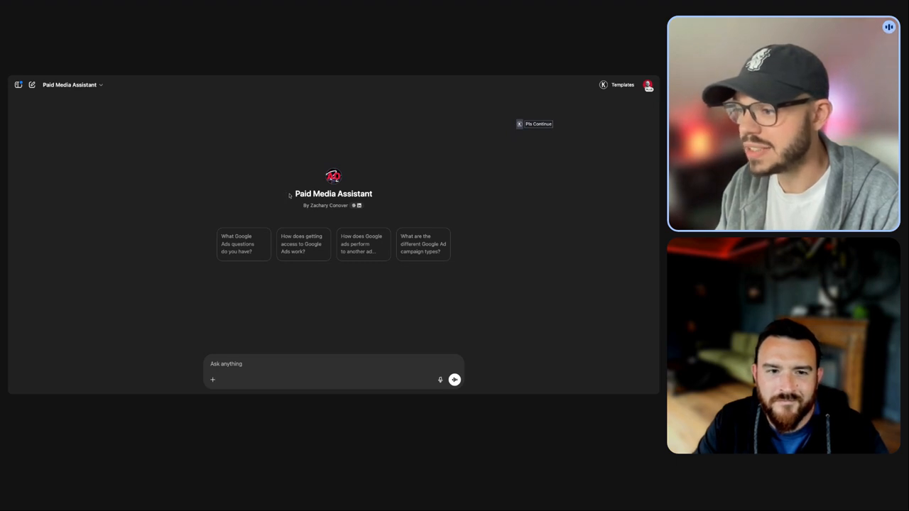
{"action": "left_click_drag", "start_coordinate": [295, 195], "coordinate": [391, 195]}
{"action": "left_click", "coordinate": [398, 197]}
{"action": "left_click", "coordinate": [295, 194]}
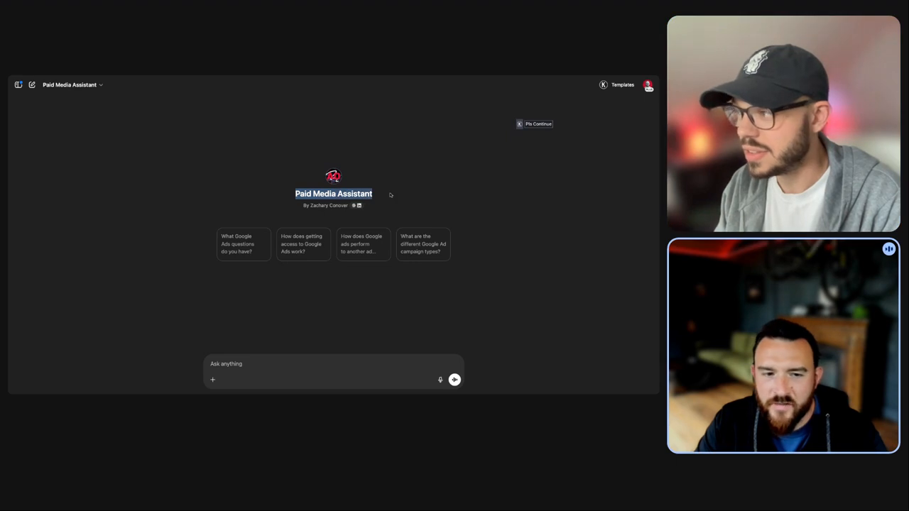
{"action": "left_click", "coordinate": [181, 296]}
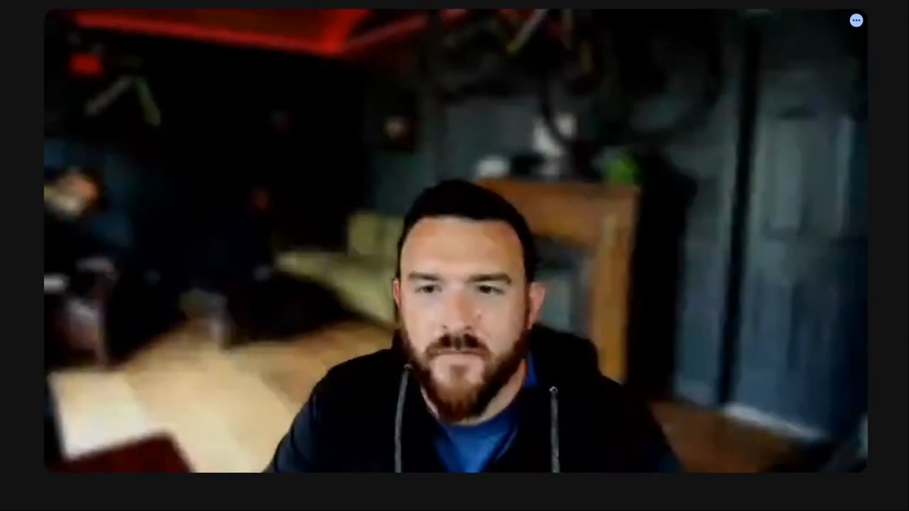